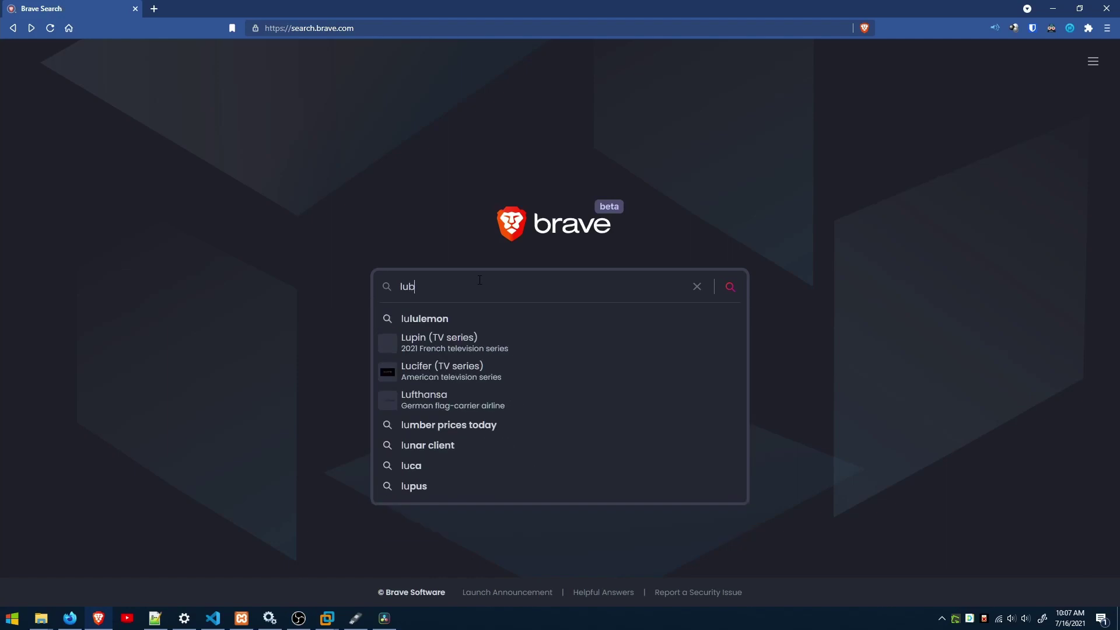
- Search for lubuntu, reach the lubuntu.me downloads page, and cancel the 21.04 Desktop 64-bit ISO save
{"action": "key", "text": "Return"}
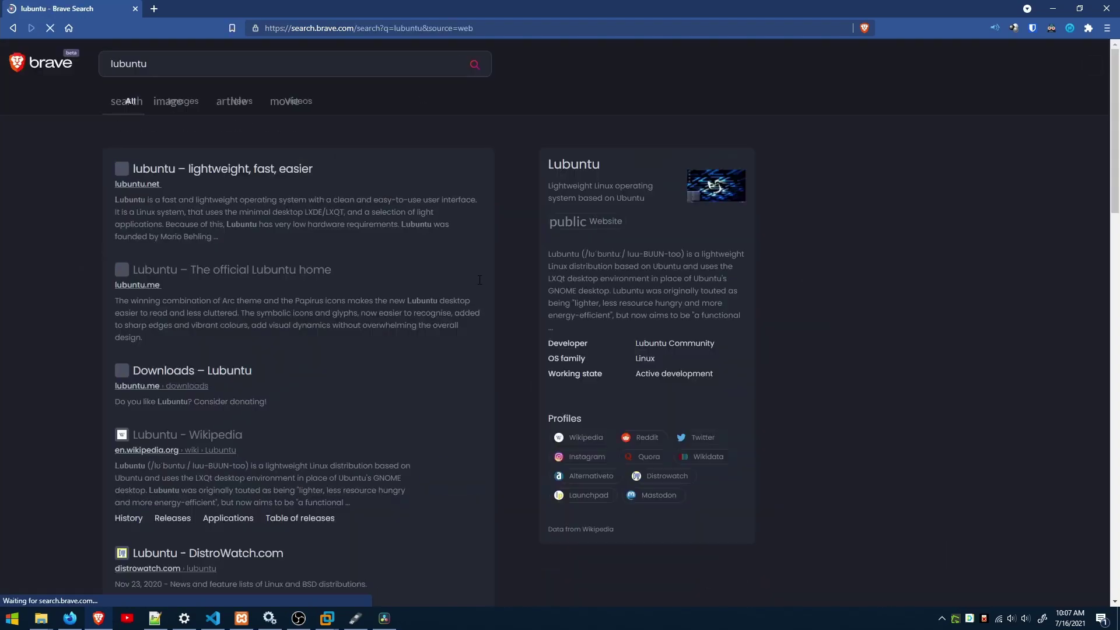
{"action": "left_click", "coordinate": [130, 289]}
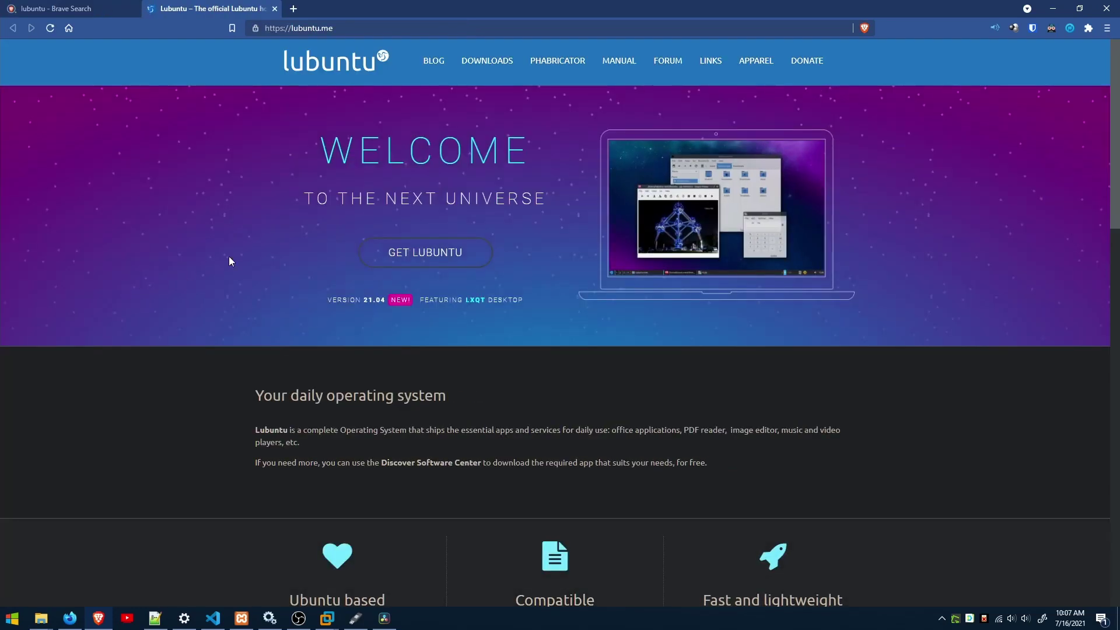
{"action": "left_click", "coordinate": [464, 258]}
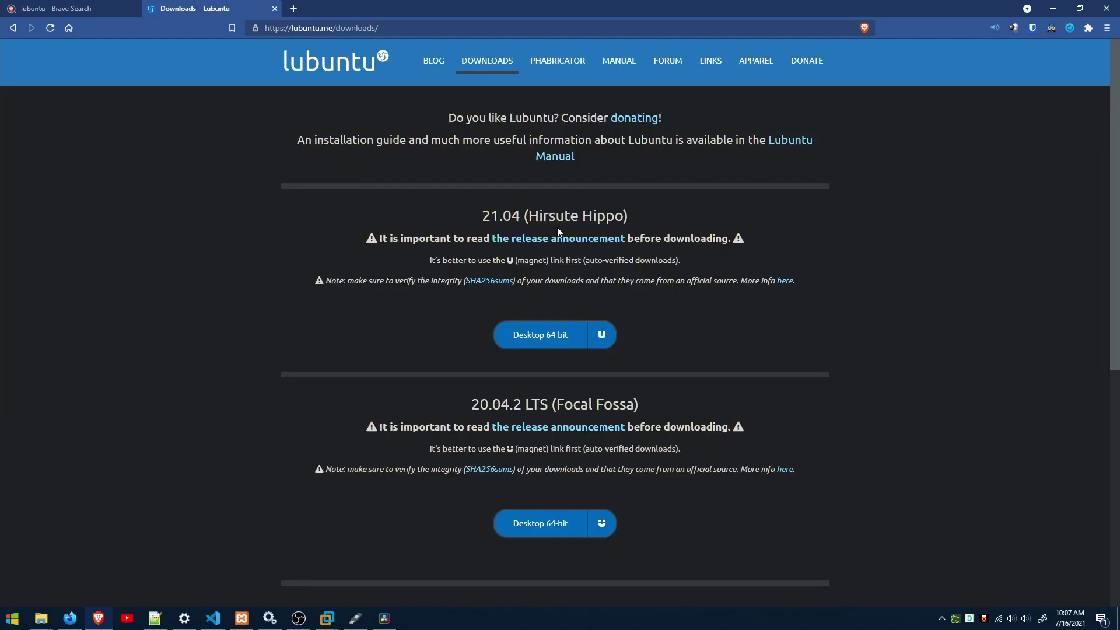
{"action": "left_click", "coordinate": [541, 335]}
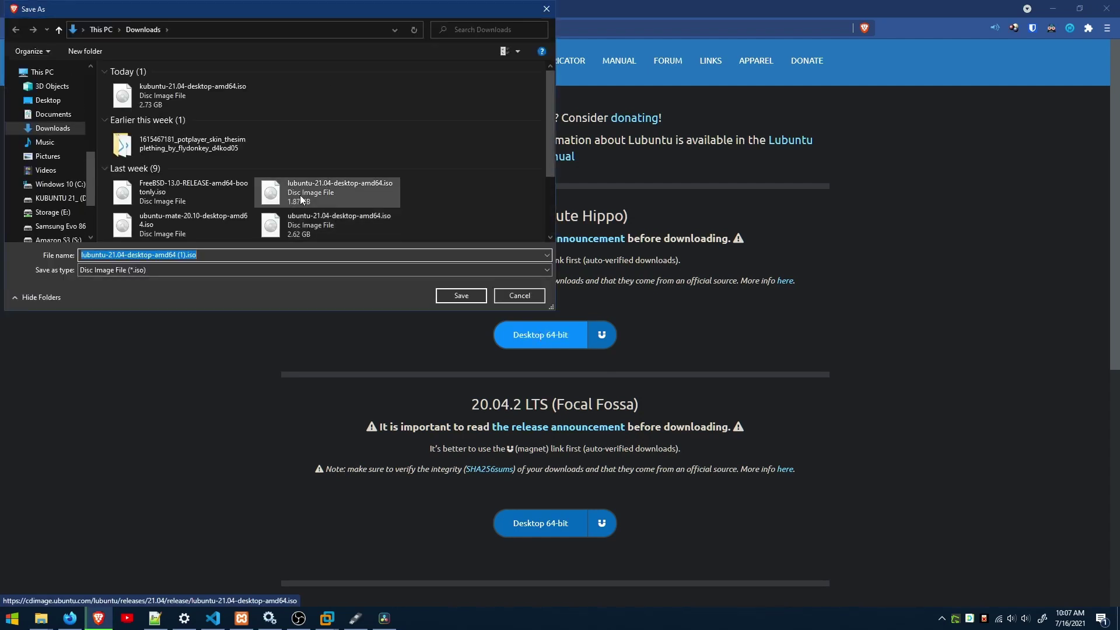
{"action": "left_click", "coordinate": [537, 296]}
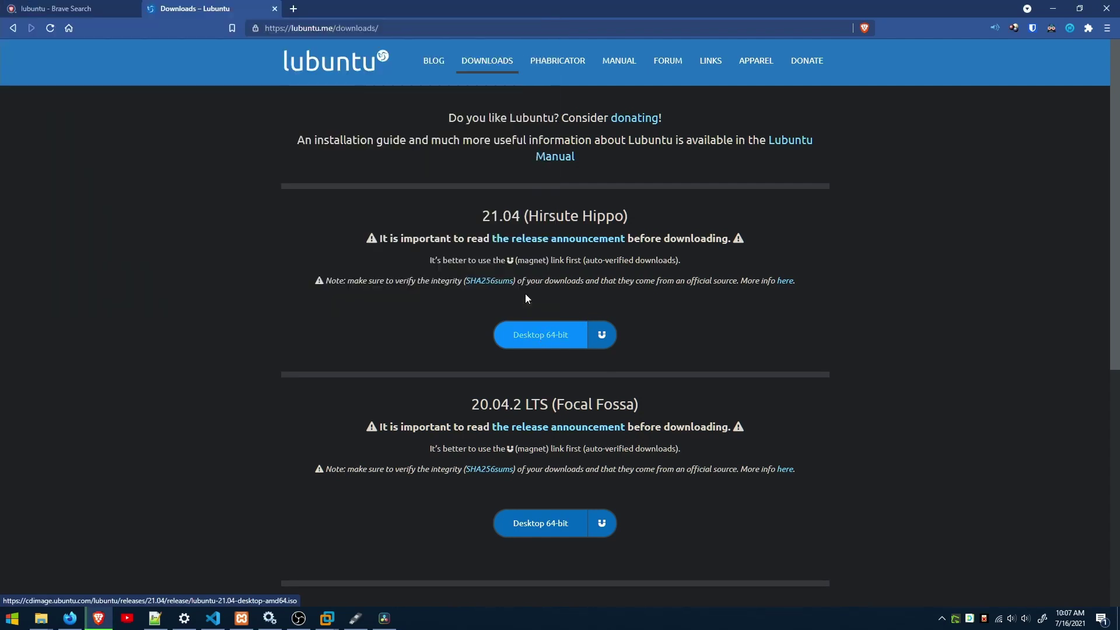
{"action": "left_click", "coordinate": [338, 33]}
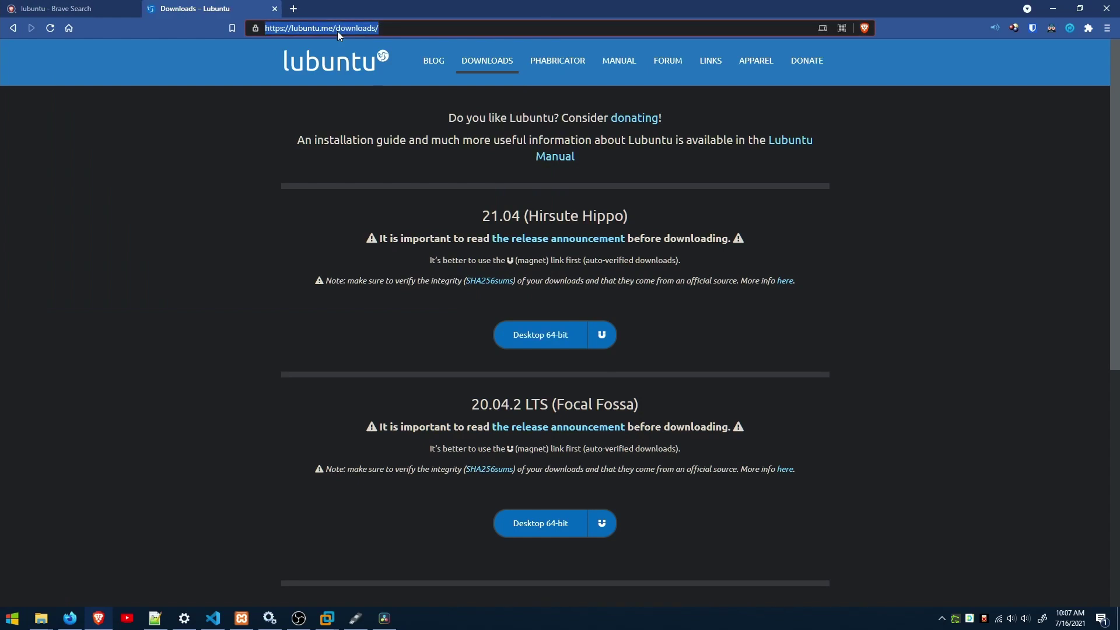
- Go to the Rufus website in Brave and scroll down its page
{"action": "type", "text": "rufus.ie"}
{"action": "key", "text": "Return"}
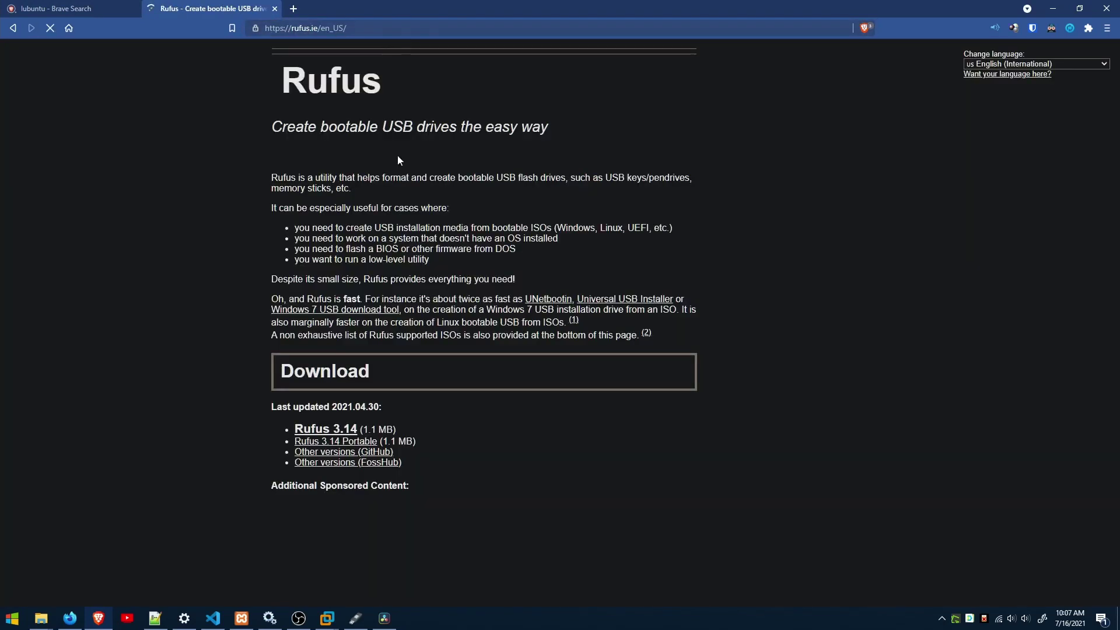
{"action": "scroll", "coordinate": [454, 288], "scroll_direction": "down", "scroll_amount": 5}
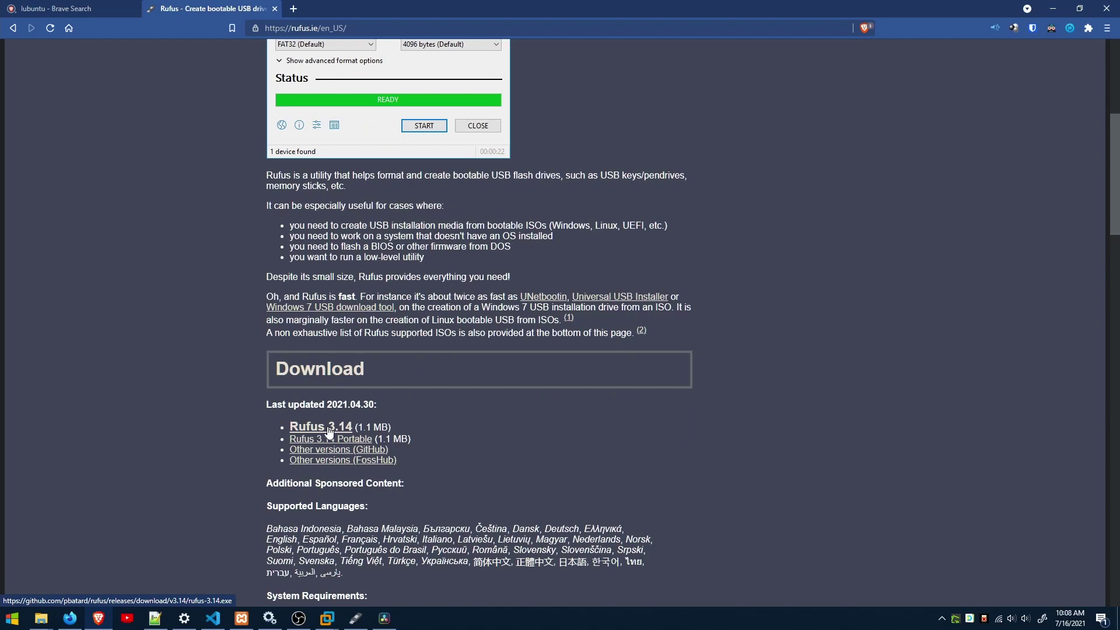
- Launch rufus-3.14p.exe from the Downloads folder in File Explorer
{"action": "left_click", "coordinate": [41, 620]}
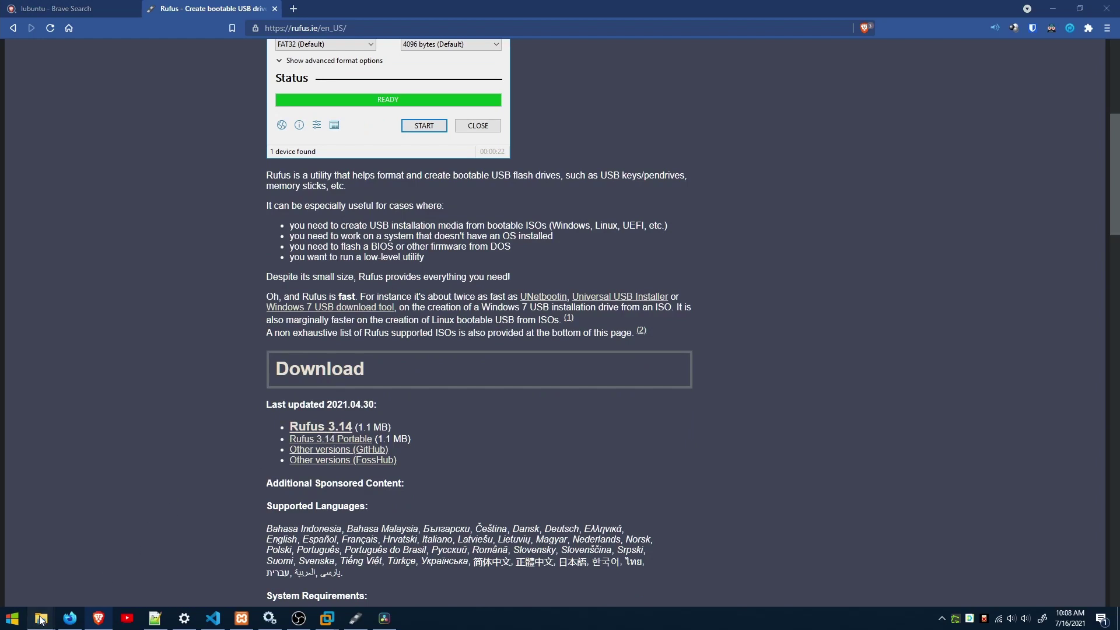
{"action": "left_click", "coordinate": [42, 590]}
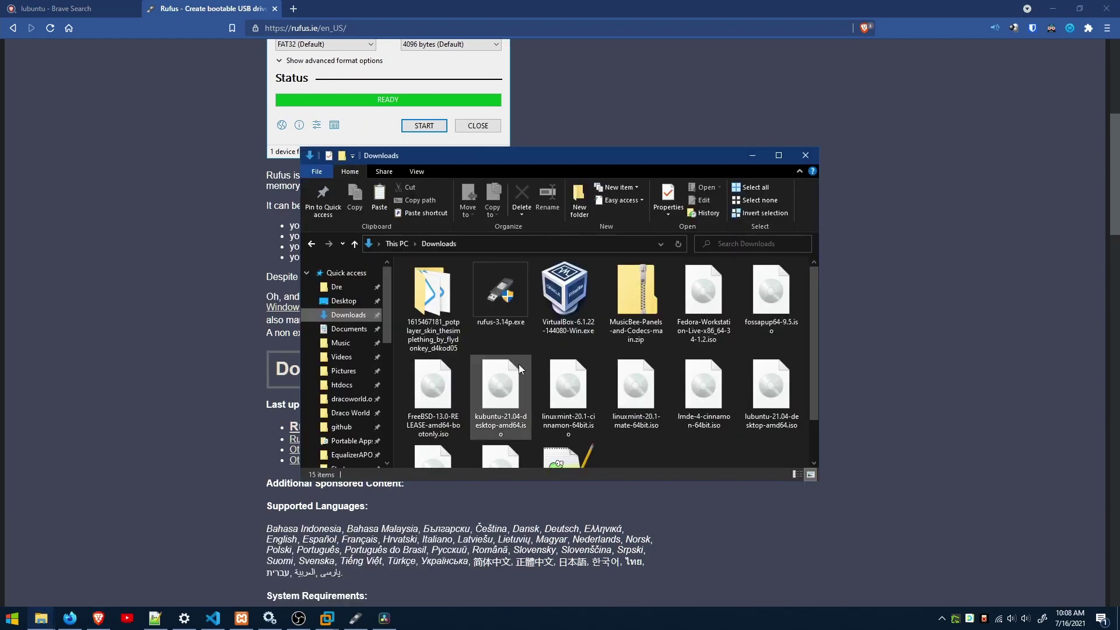
{"action": "double_click", "coordinate": [514, 311]}
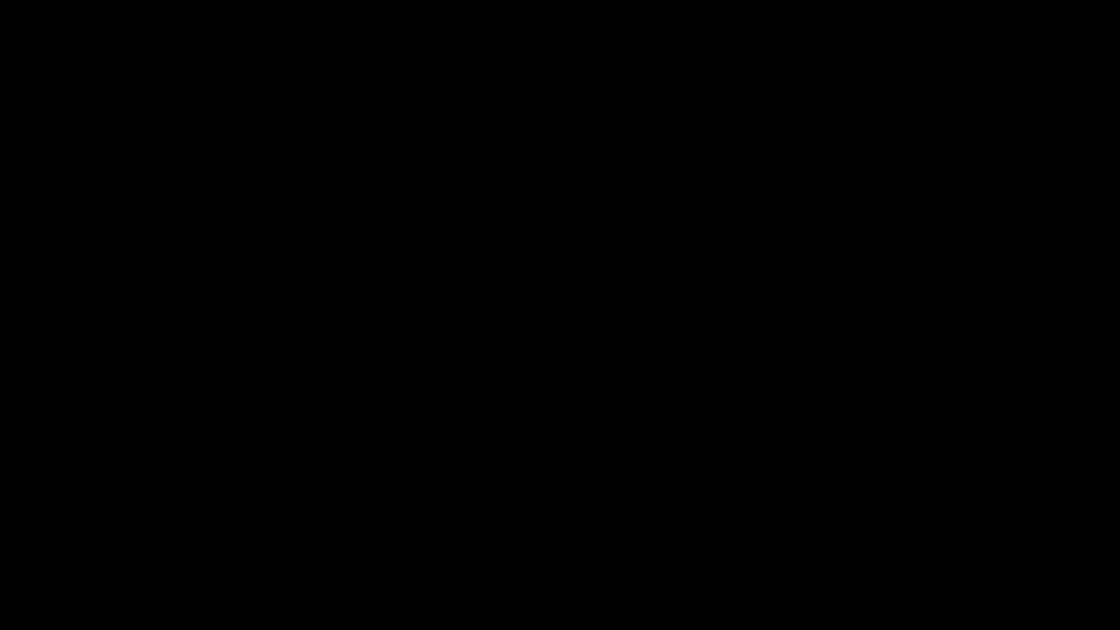
- Allow Rufus to run, target the 32 GB USB drive, and load lubuntu-21.04-desktop-amd64.iso
{"action": "key", "text": "alt+y"}
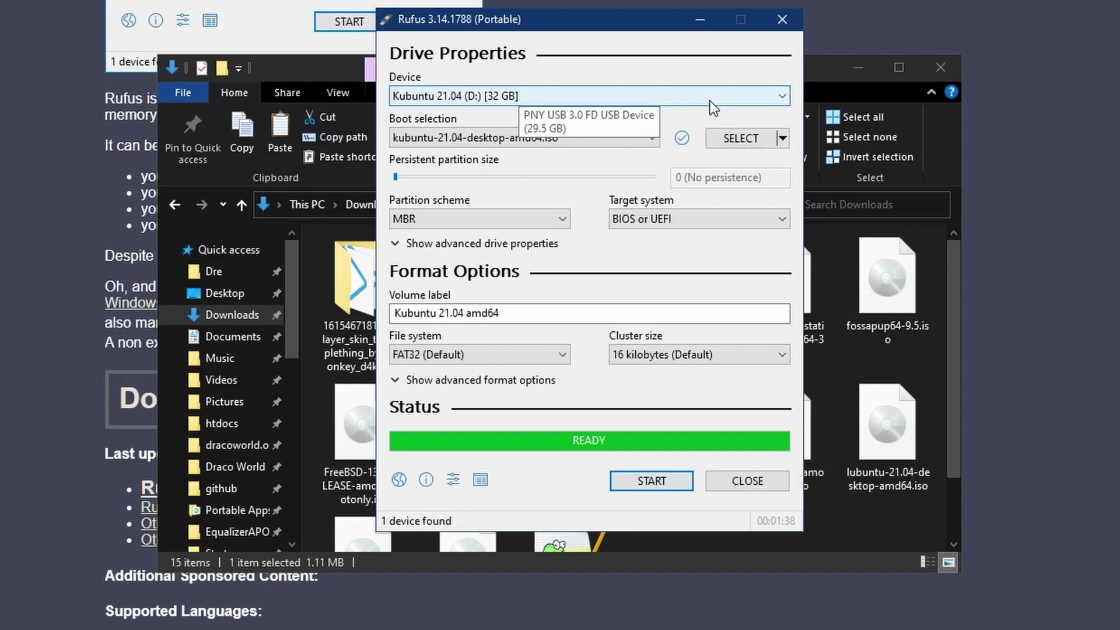
{"action": "left_click", "coordinate": [692, 100]}
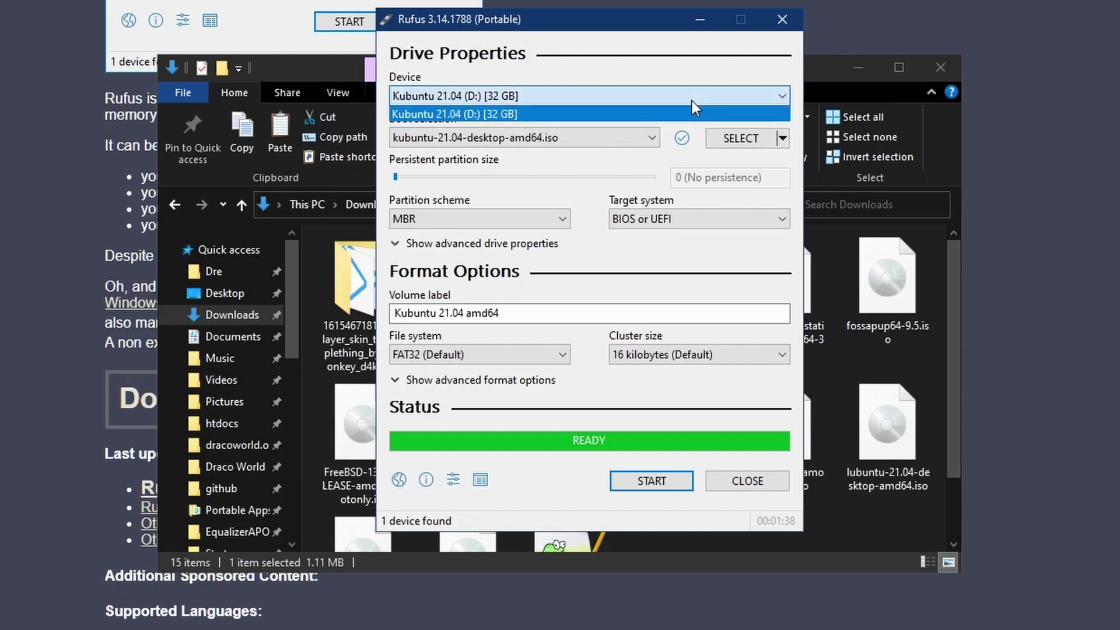
{"action": "left_click", "coordinate": [733, 100]}
{"action": "left_click", "coordinate": [735, 136]}
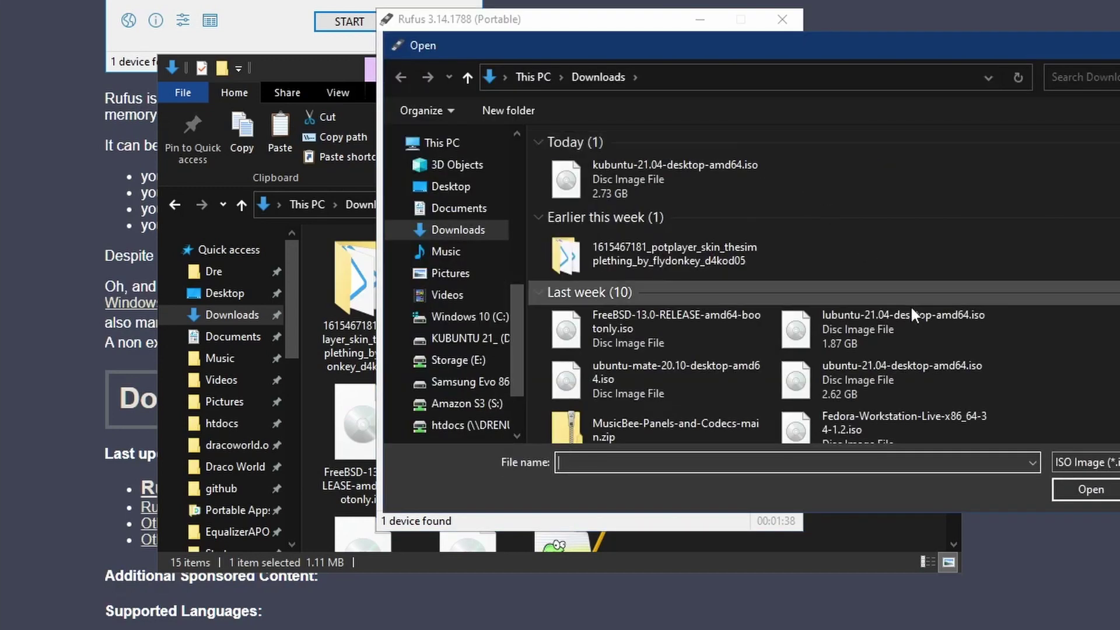
{"action": "double_click", "coordinate": [915, 328]}
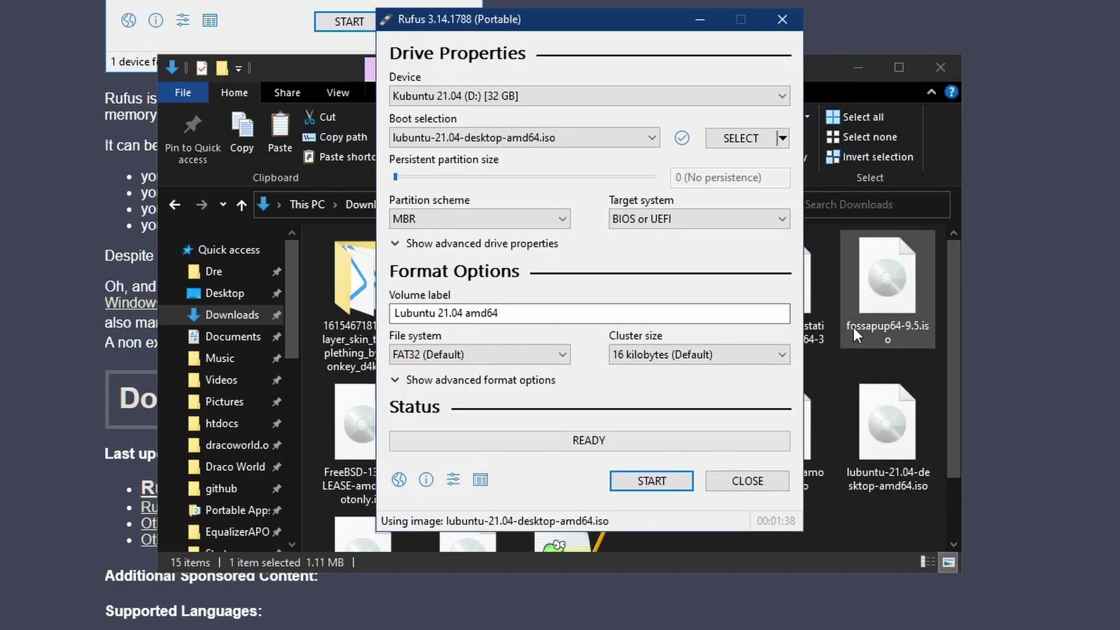
- Remove 'amd64' from the volume label so it reads Lubuntu 21.04
{"action": "left_click", "coordinate": [463, 312]}
{"action": "left_click_drag", "start_coordinate": [463, 313], "coordinate": [616, 310]}
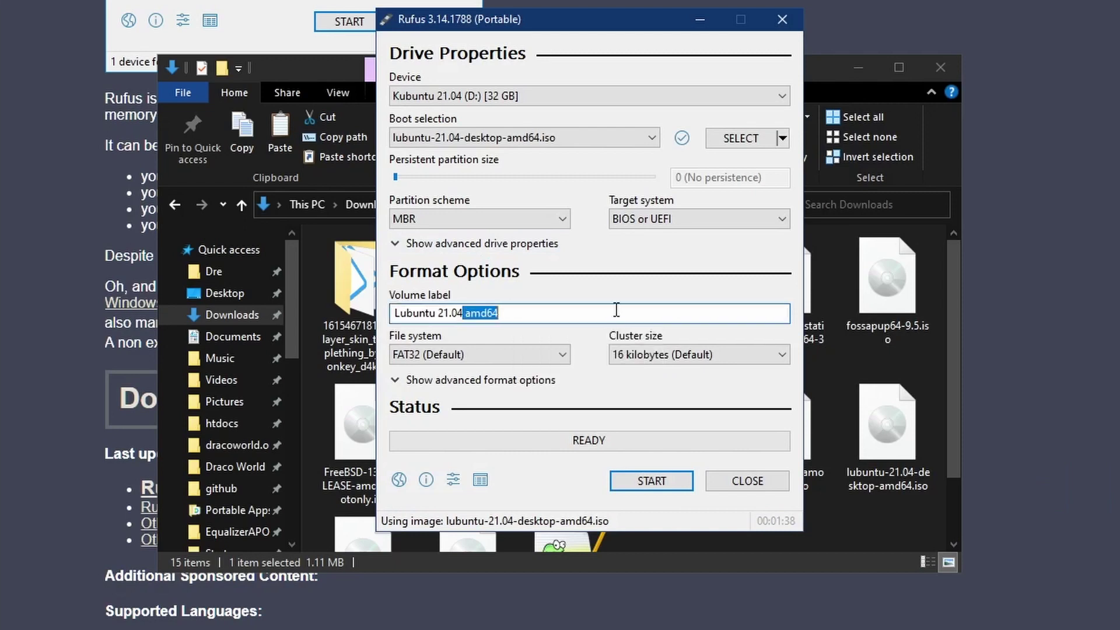
{"action": "key", "text": "BackSpace"}
- Write the image to the USB drive in ISO Image mode, accepting the data-erase warning
{"action": "left_click", "coordinate": [649, 481]}
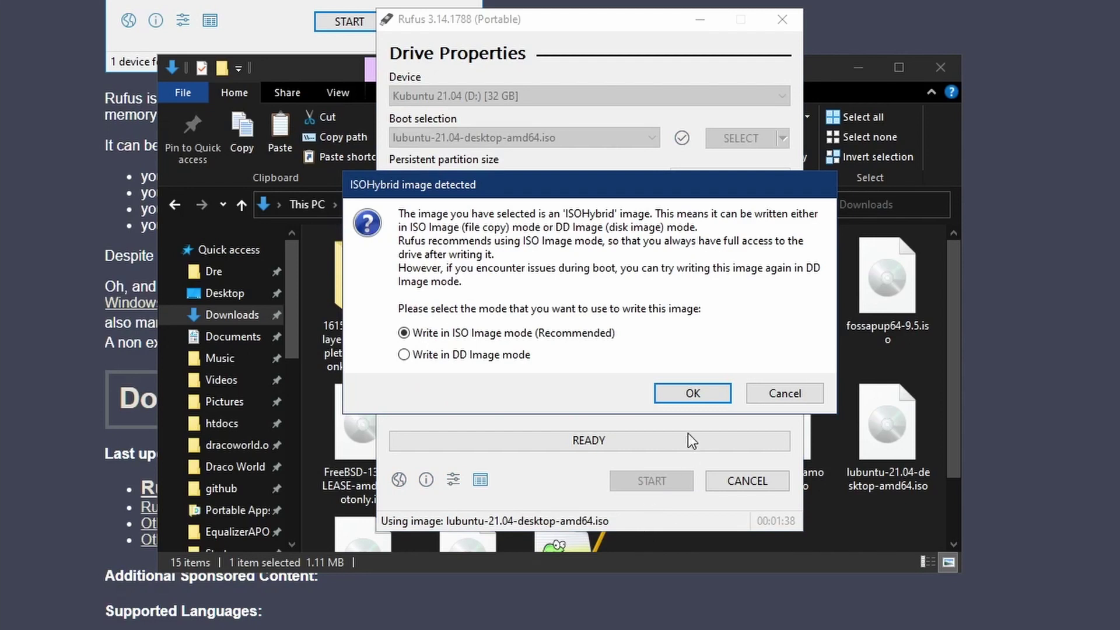
{"action": "left_click", "coordinate": [692, 399]}
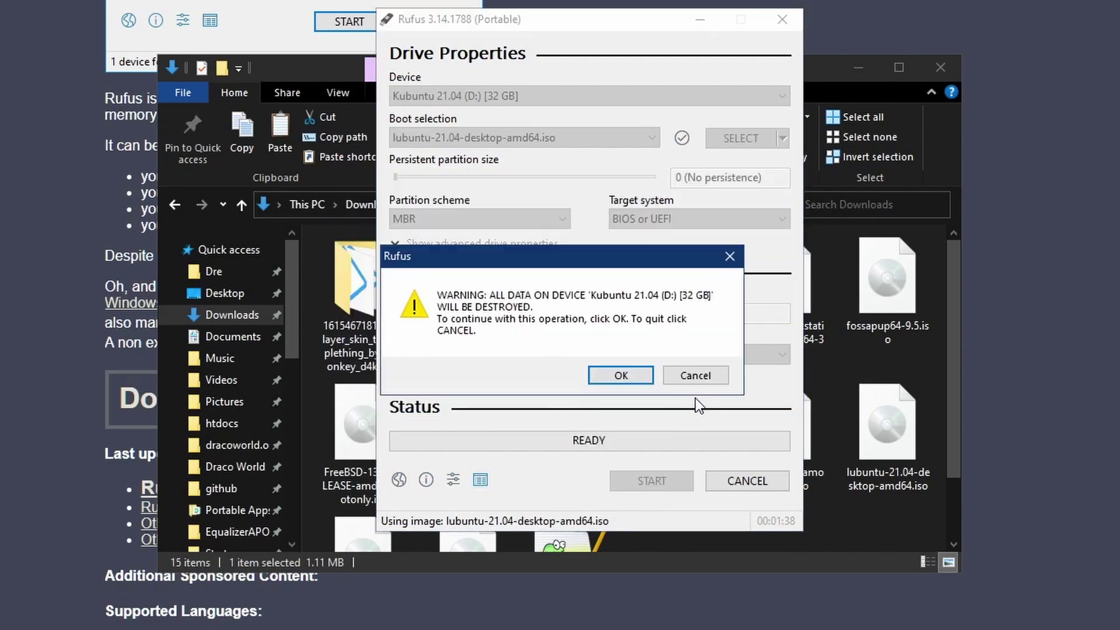
{"action": "left_click", "coordinate": [625, 378]}
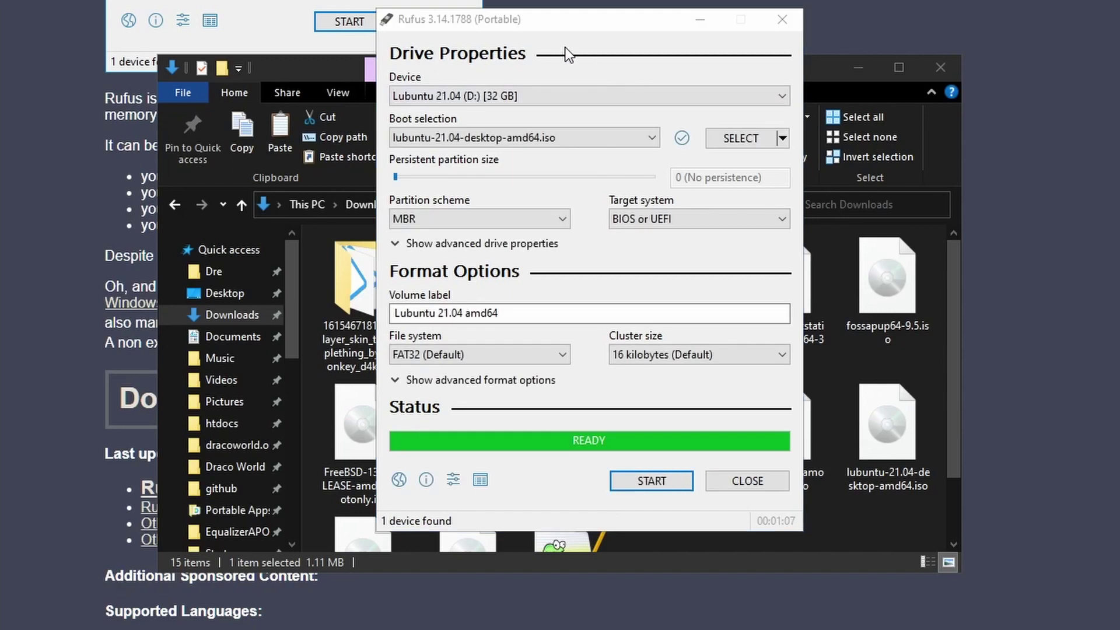
{"action": "left_click", "coordinate": [565, 47]}
{"action": "left_click", "coordinate": [547, 30]}
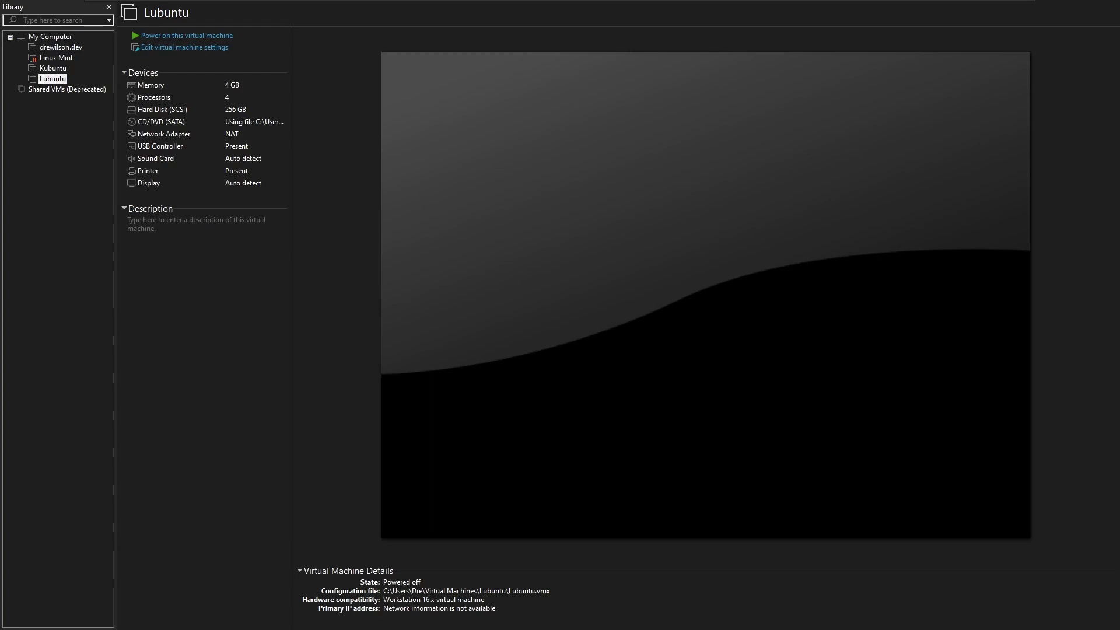
- Power on the Lubuntu VM and boot the default GRUB entry
{"action": "left_click", "coordinate": [184, 37]}
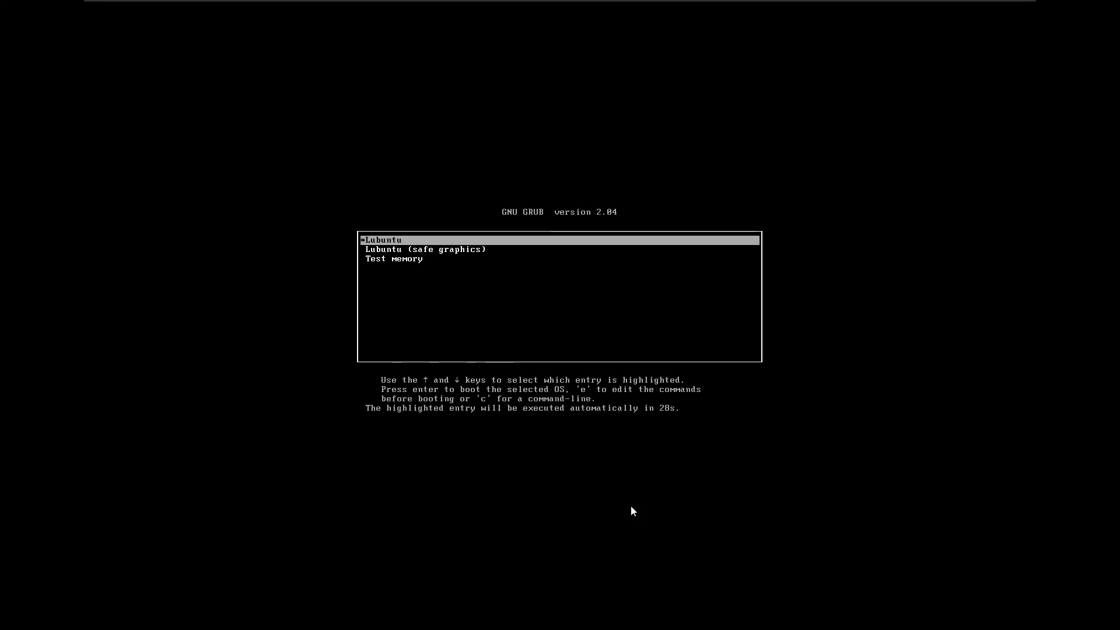
{"action": "key", "text": "Return"}
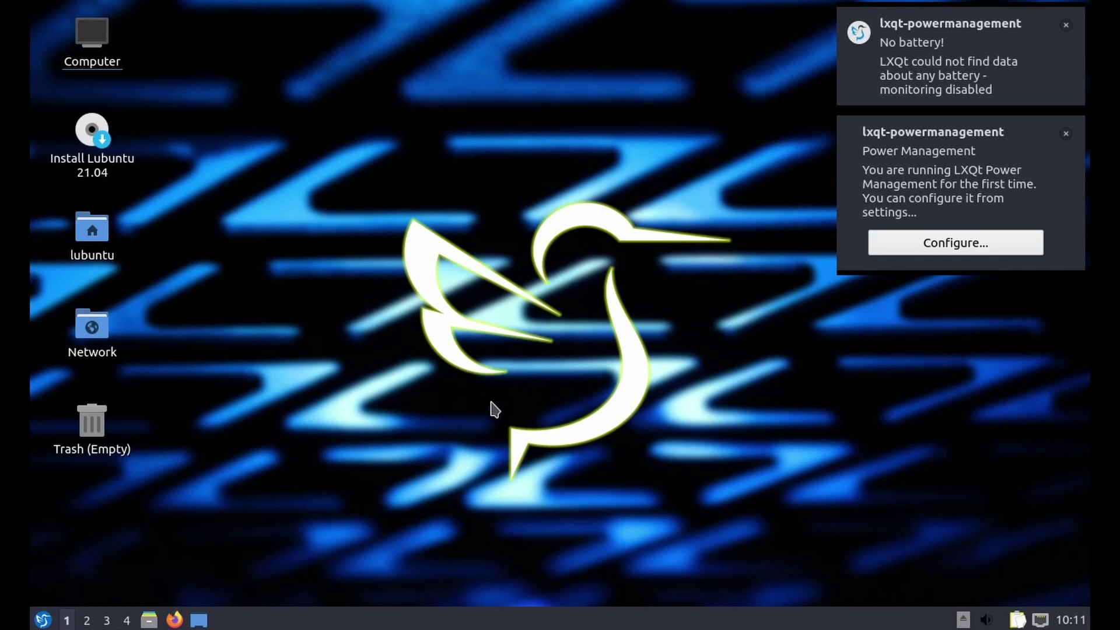
- Launch the installer via the Install Lubuntu desktop icon's Open option
{"action": "left_click", "coordinate": [42, 620]}
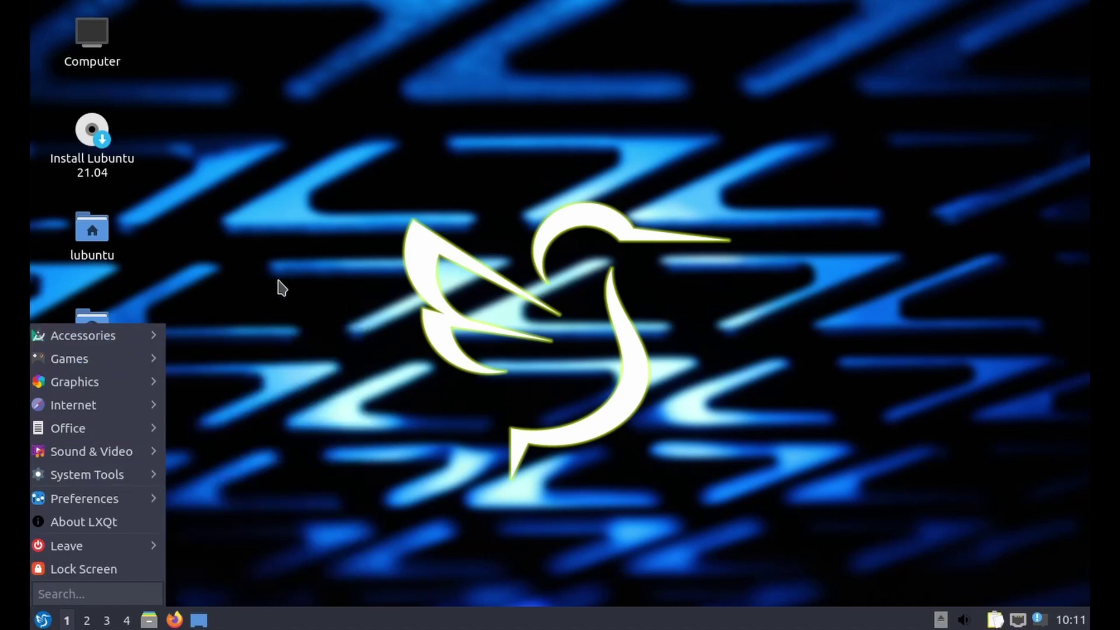
{"action": "left_click", "coordinate": [283, 288]}
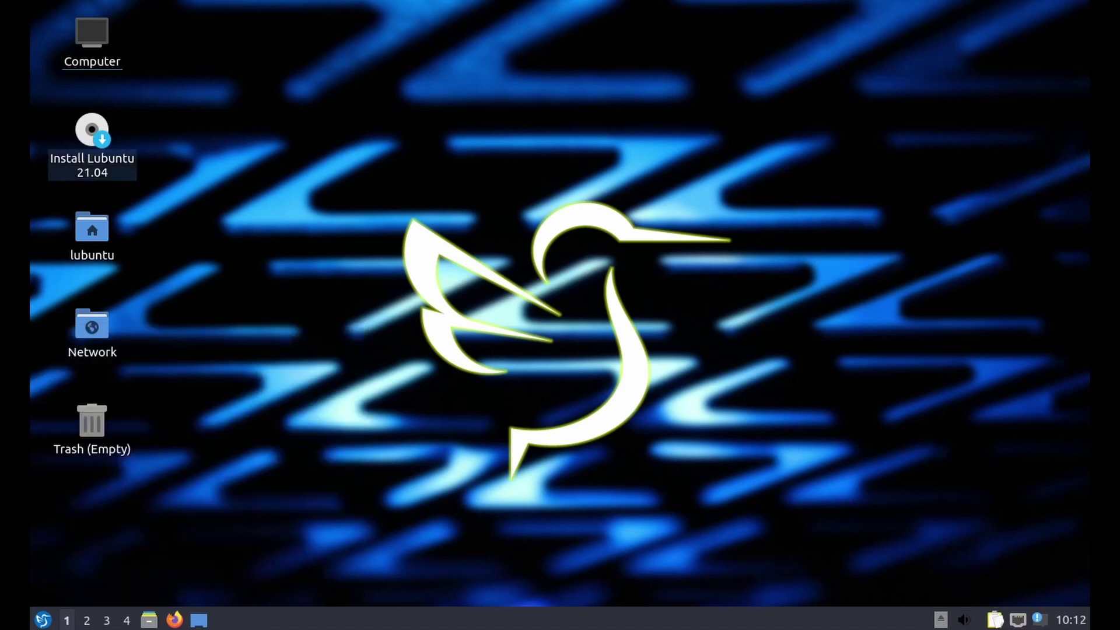
{"action": "right_click", "coordinate": [101, 141]}
{"action": "left_click", "coordinate": [144, 157]}
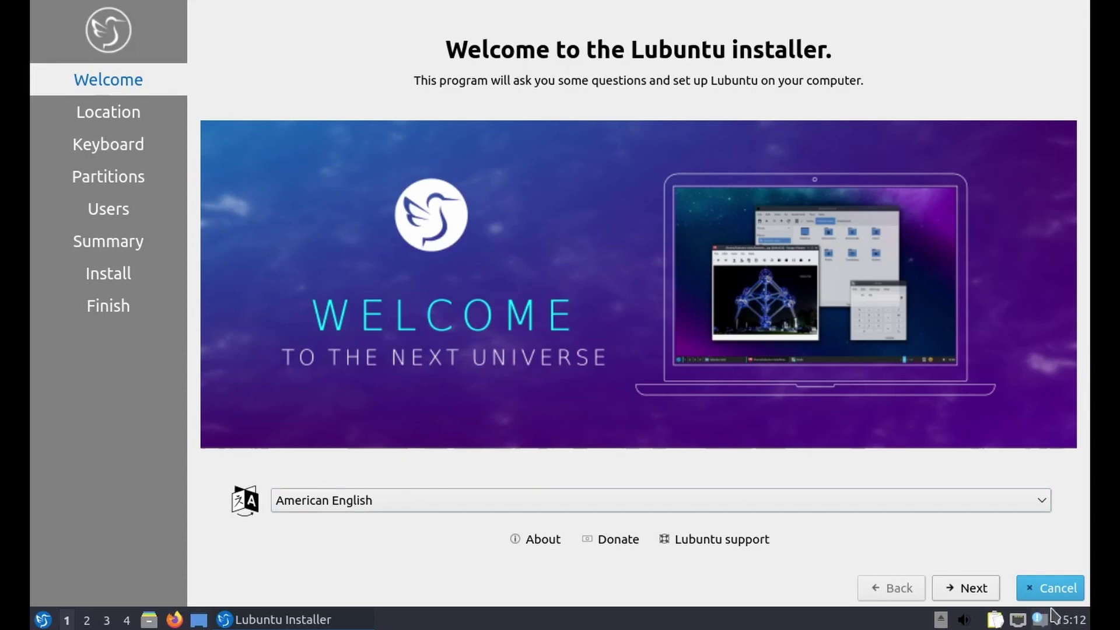
- Accept American English, America/Chicago time zone and English (US) keyboard, then choose Erase disk
{"action": "left_click", "coordinate": [980, 598]}
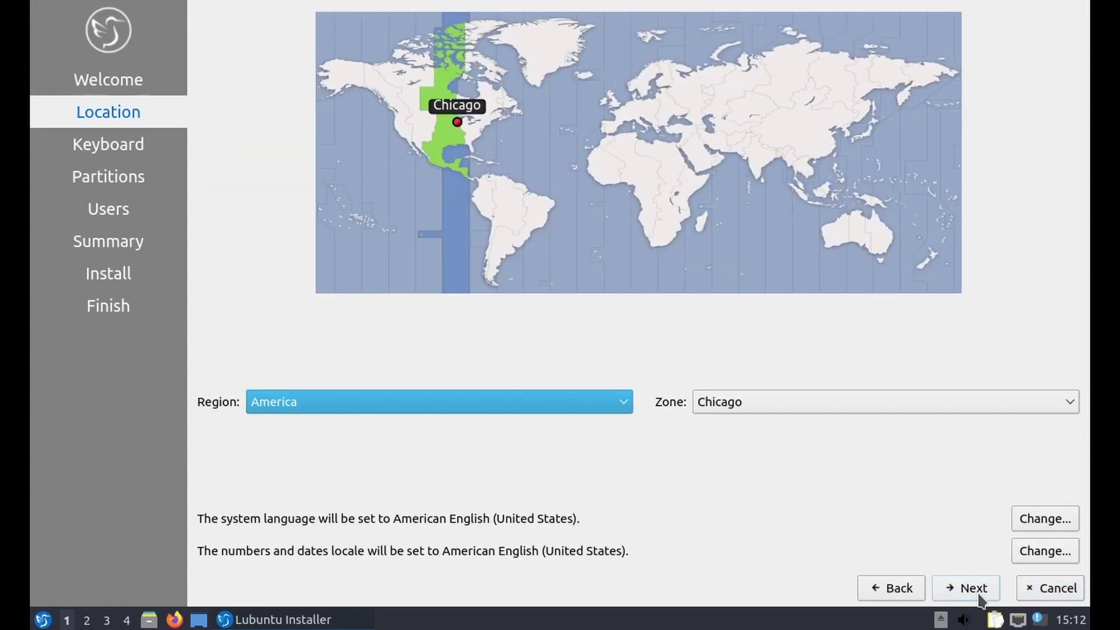
{"action": "left_click", "coordinate": [980, 599]}
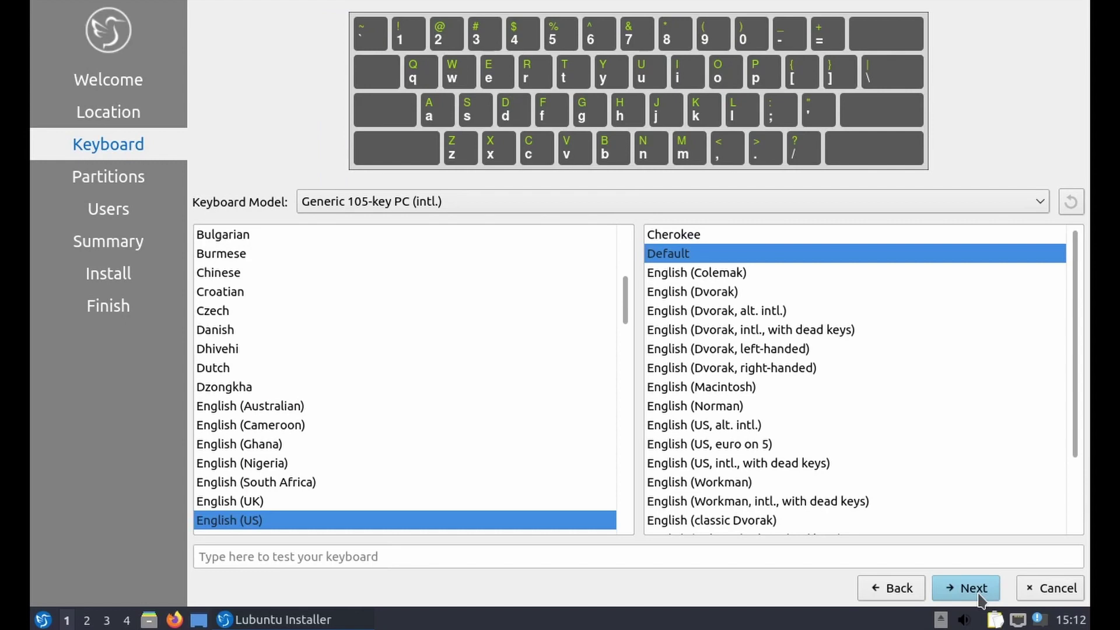
{"action": "left_click", "coordinate": [980, 599]}
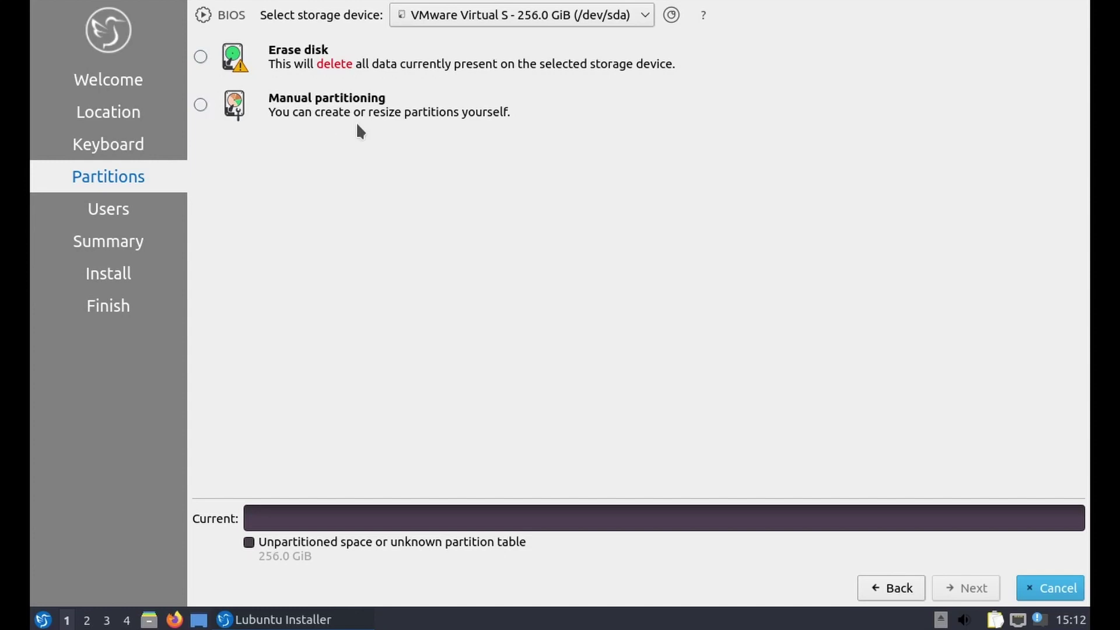
{"action": "left_click", "coordinate": [200, 56]}
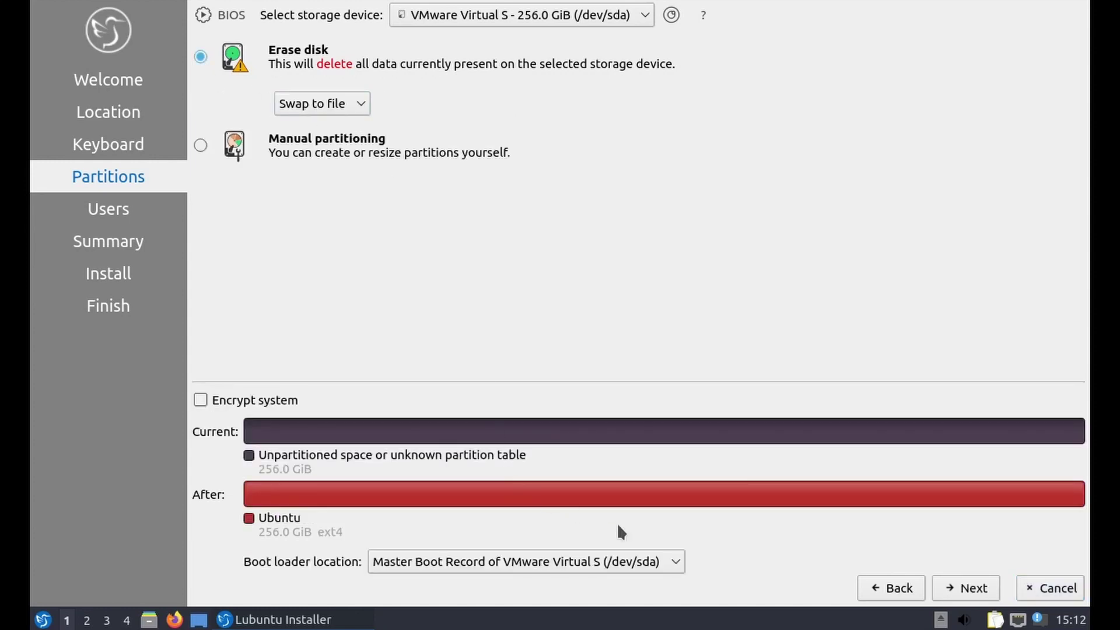
- Enter the user's full name, login name, computer name and password twice, then continue to the summary
{"action": "left_click", "coordinate": [950, 583]}
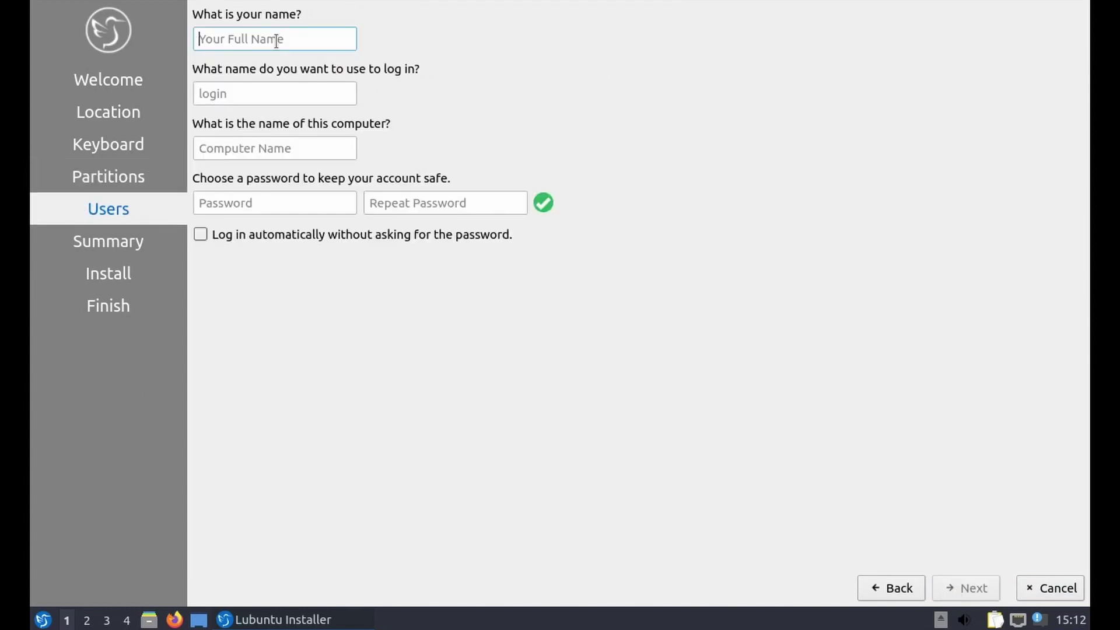
{"action": "type", "text": "Dre Wilson"}
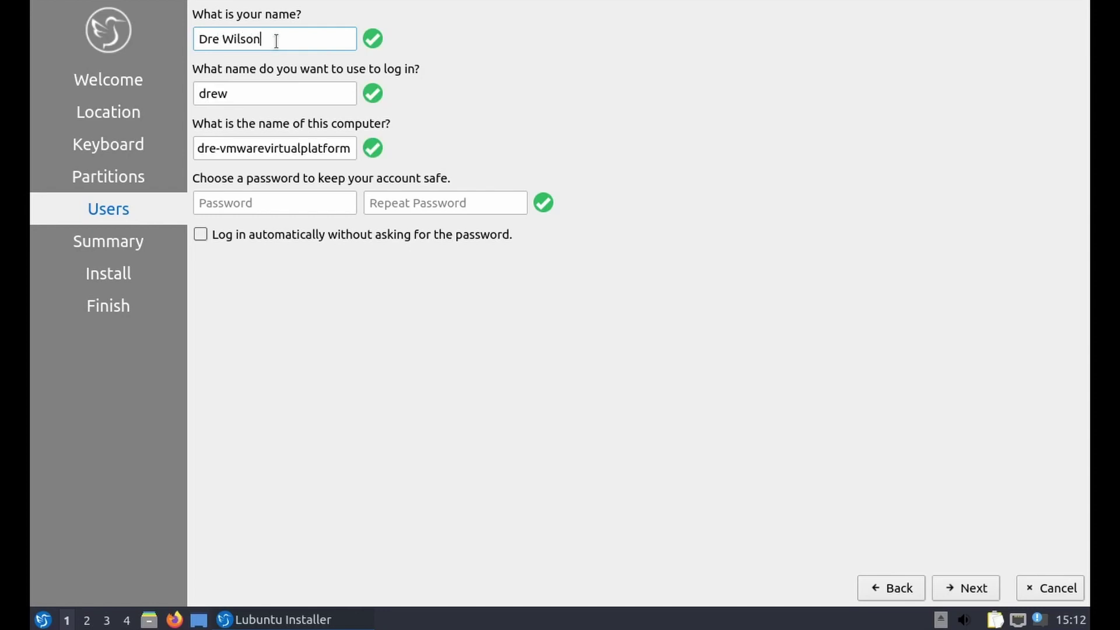
{"action": "key", "text": "Tab"}
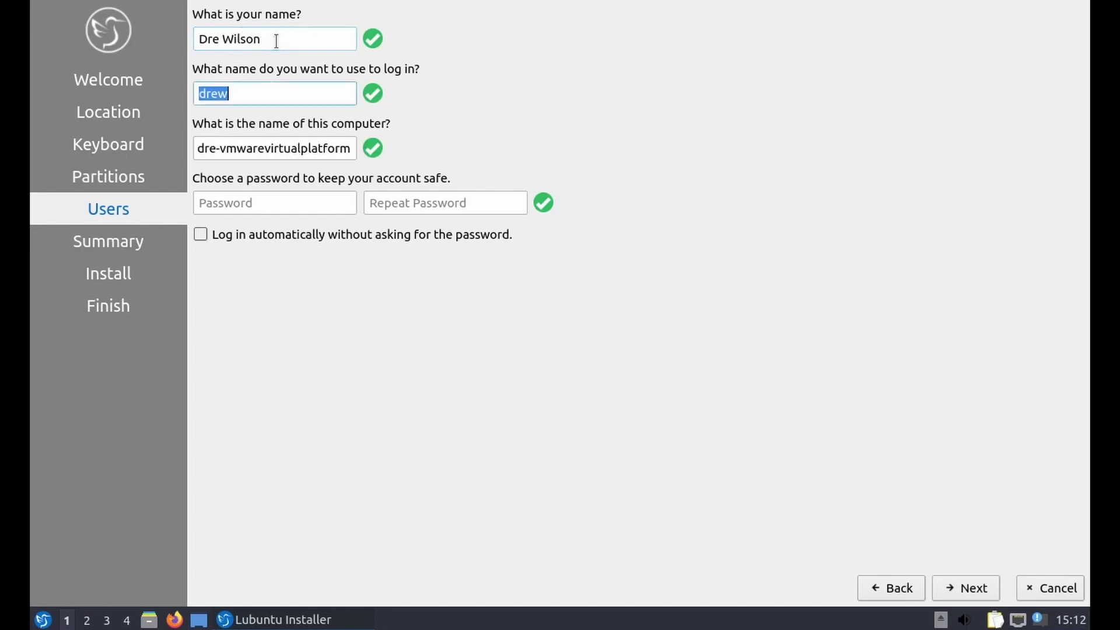
{"action": "type", "text": "dre"}
{"action": "key", "text": "Tab"}
{"action": "type", "text": "dre-"}
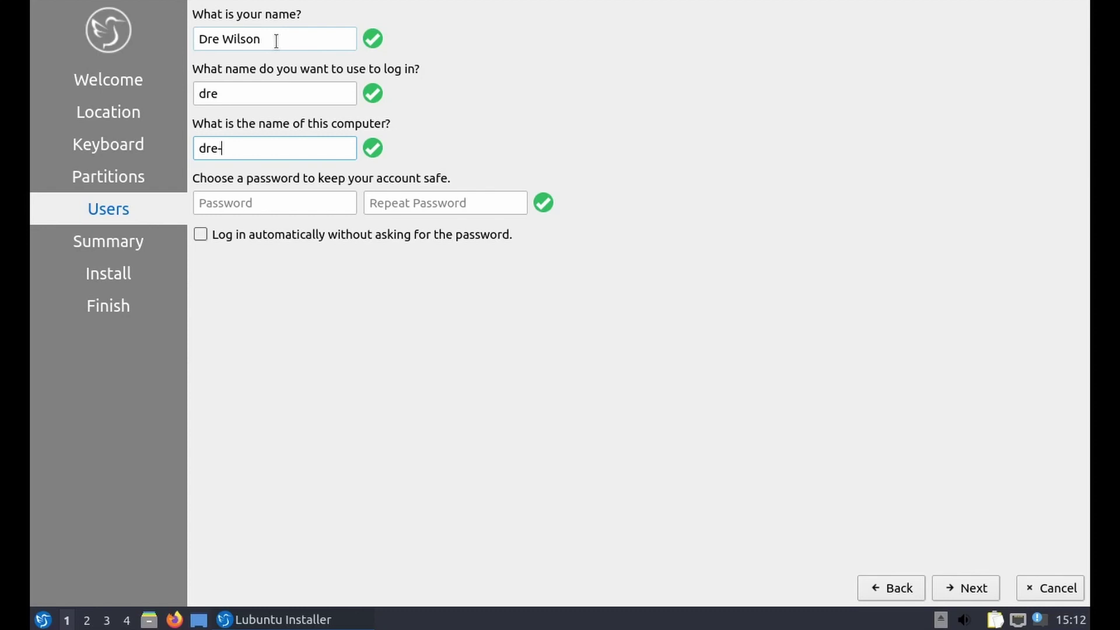
{"action": "type", "text": "lubuntu-vm"}
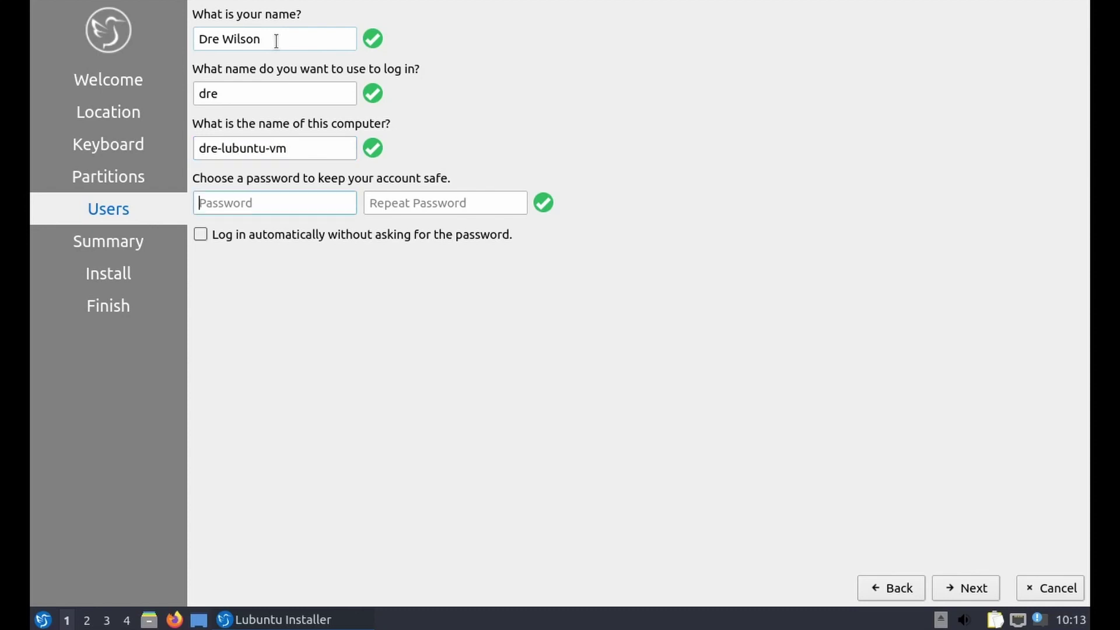
{"action": "type", "text": "**********"}
{"action": "key", "text": "Tab"}
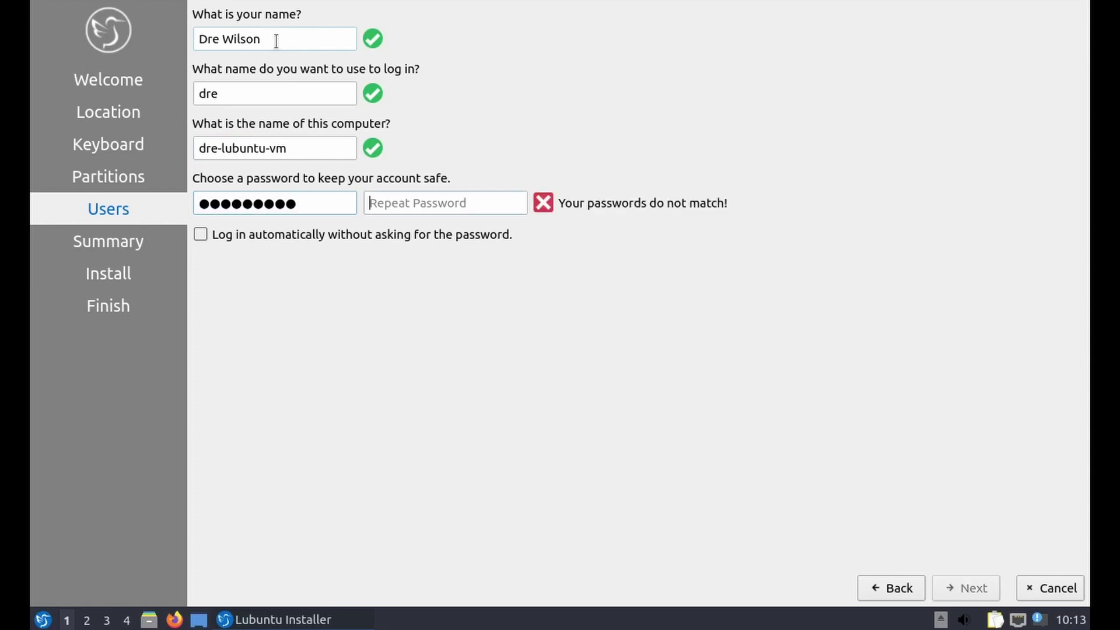
{"action": "type", "text": "**********"}
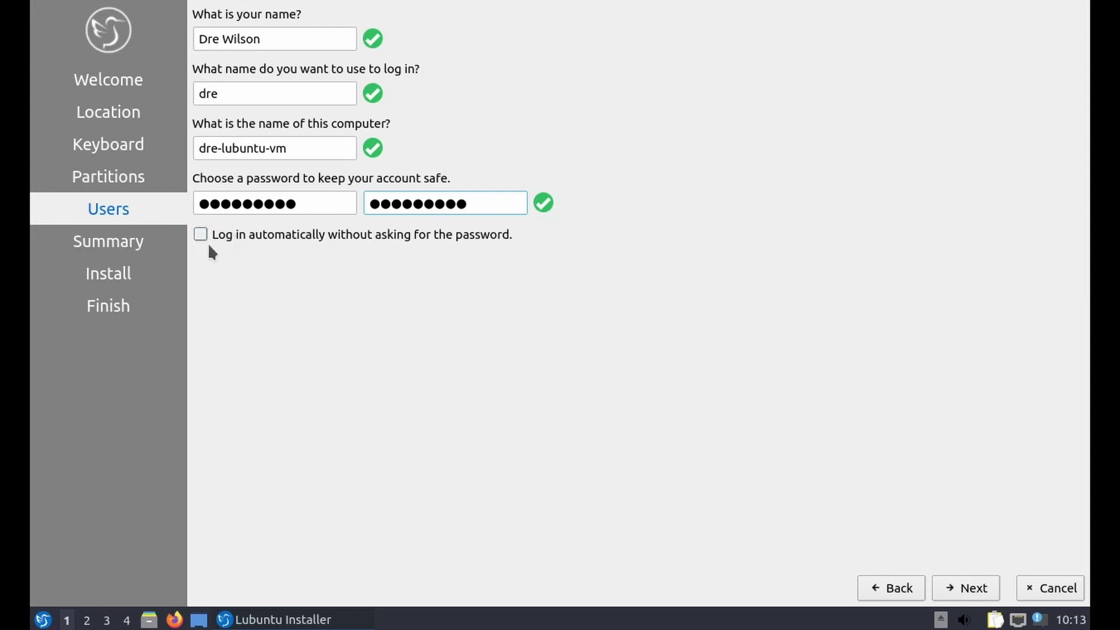
{"action": "left_click", "coordinate": [972, 589]}
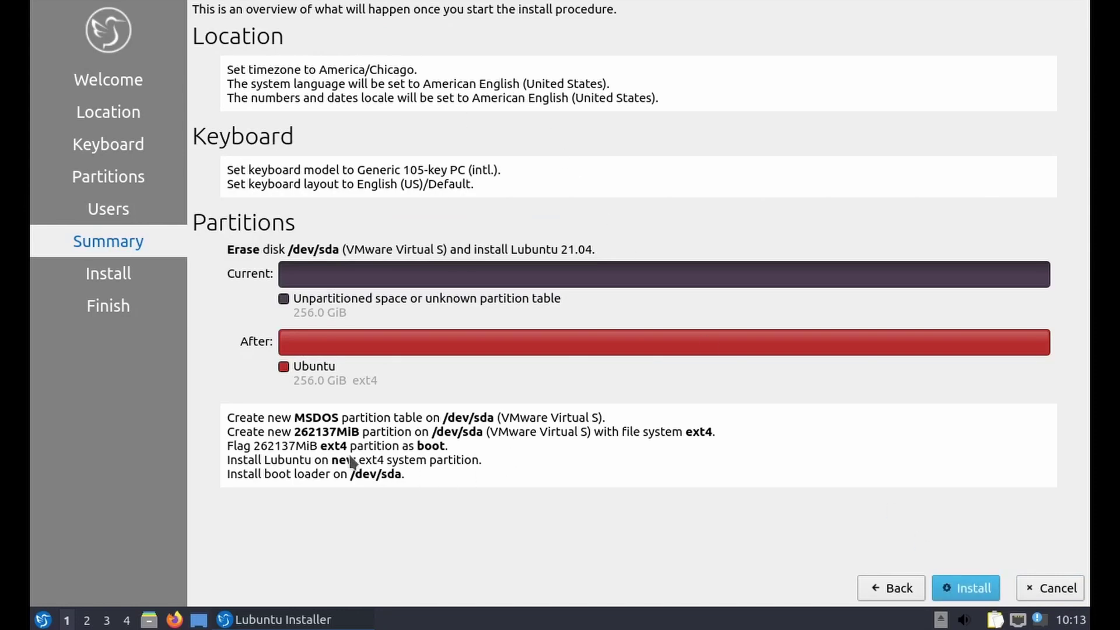
- Start the installation and confirm the disk changes with Install now
{"action": "left_click", "coordinate": [964, 590]}
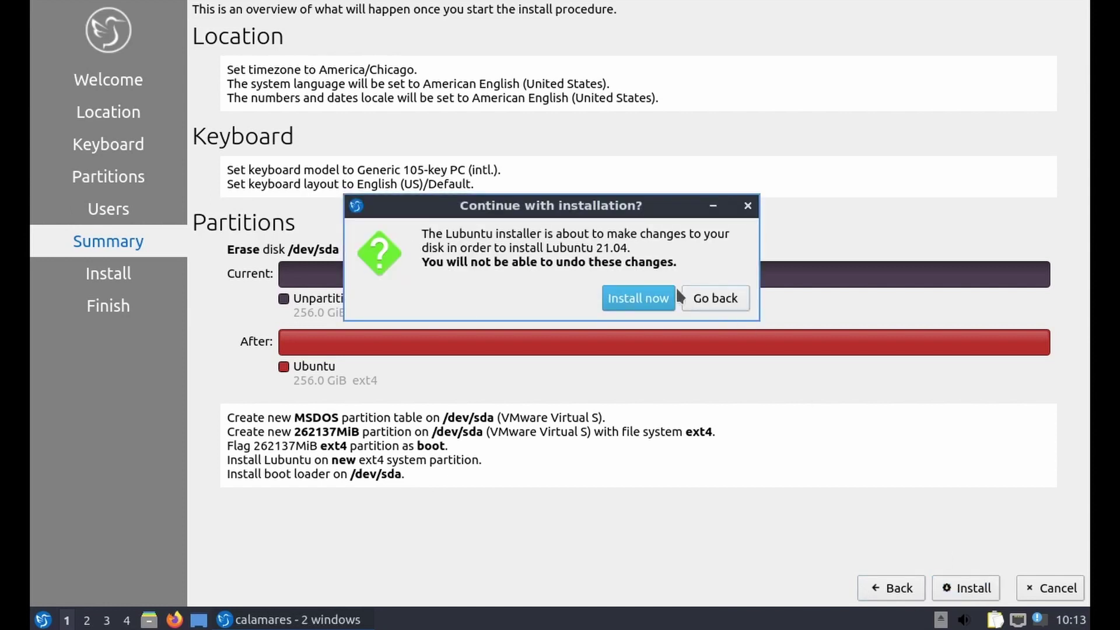
{"action": "left_click", "coordinate": [629, 302]}
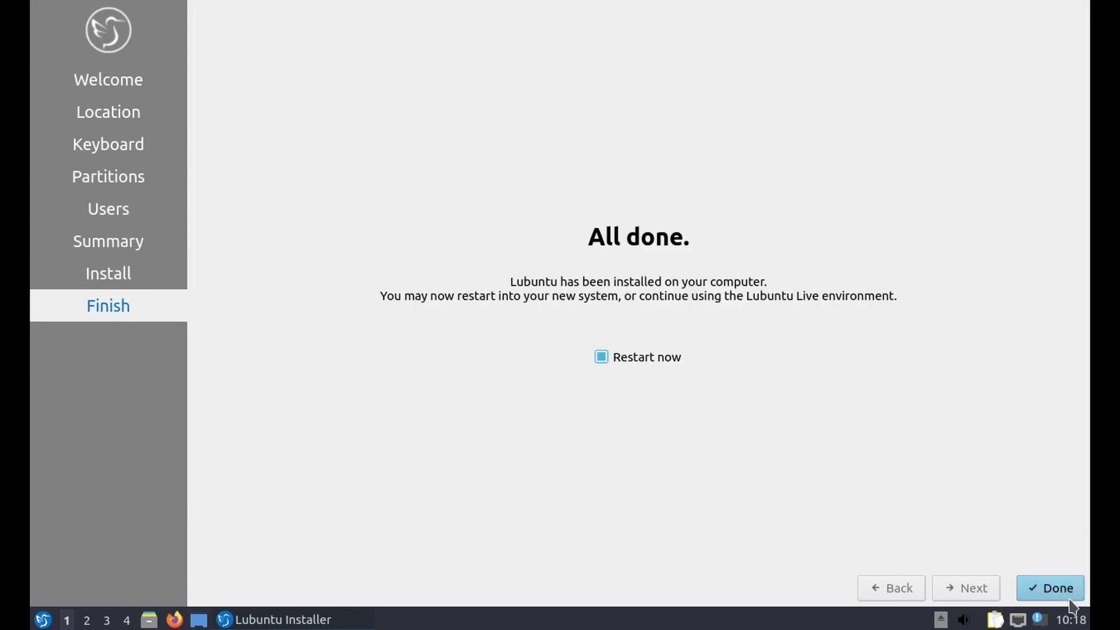
- Finish the installer with Restart now and continue past the remove-medium prompt
{"action": "left_click", "coordinate": [1050, 587]}
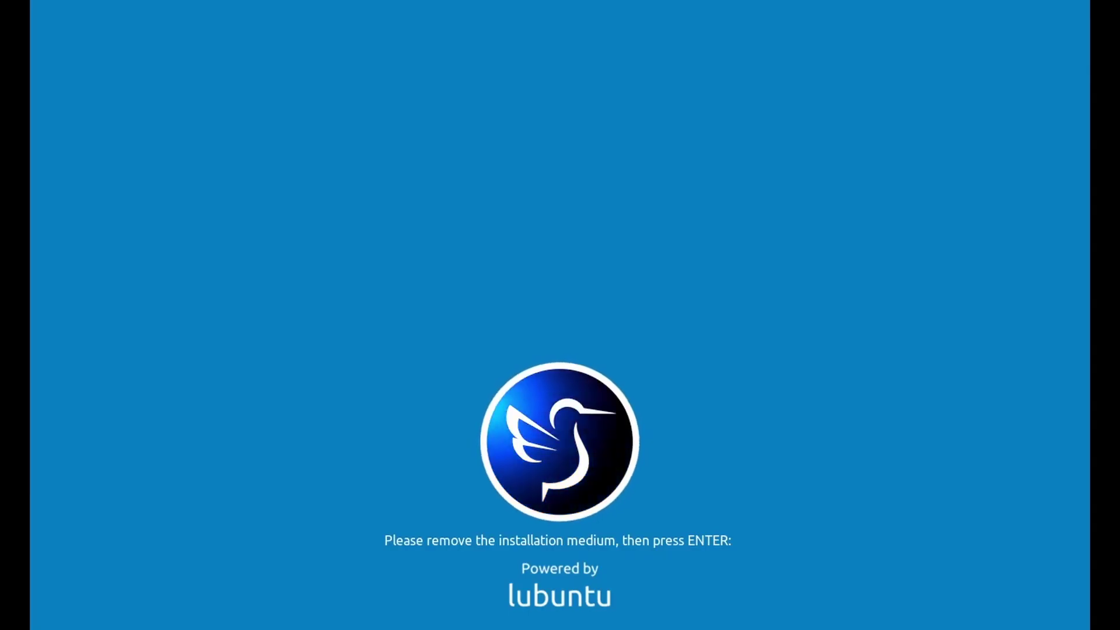
{"action": "key", "text": "Return"}
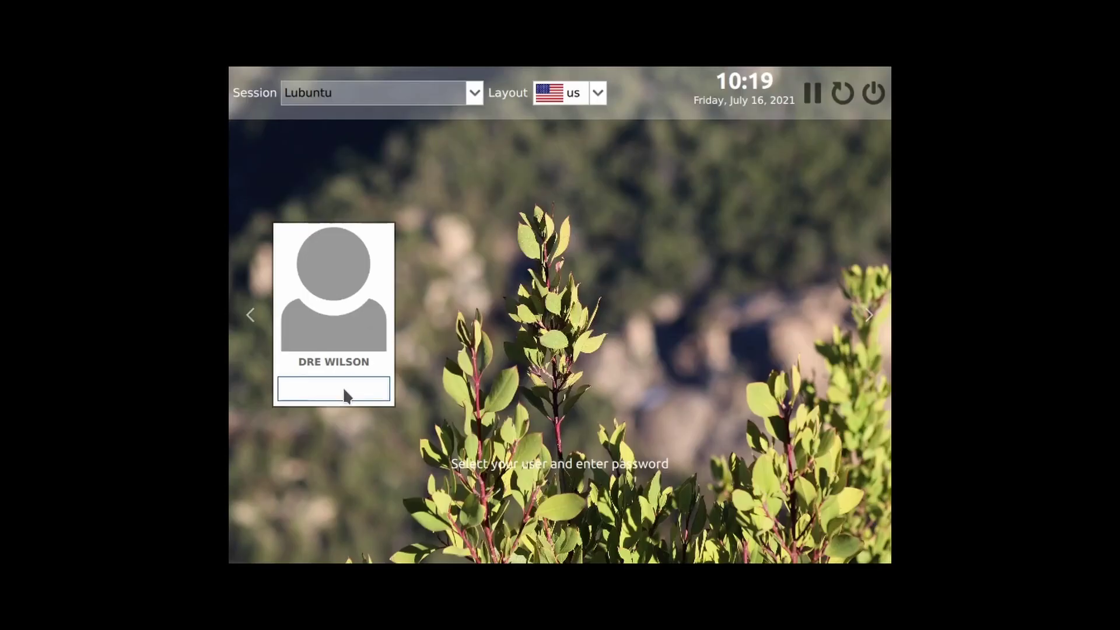
- Log in with the account password and dismiss the no-battery and power management notifications
{"action": "type", "text": "•••••••••••"}
{"action": "key", "text": "Return"}
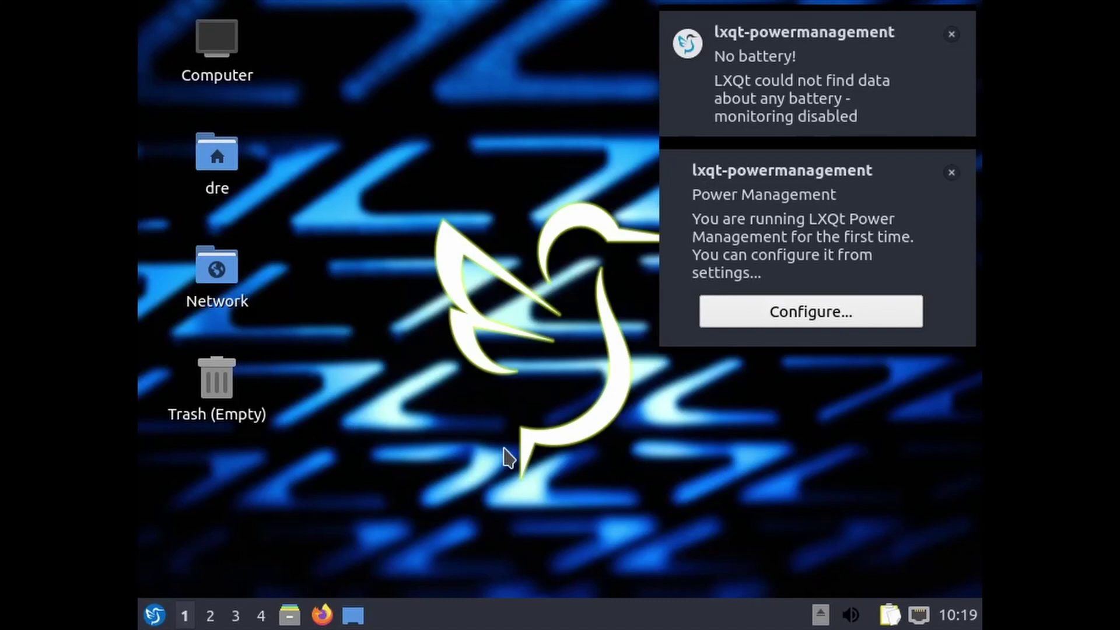
{"action": "left_click", "coordinate": [952, 34]}
{"action": "left_click", "coordinate": [953, 33]}
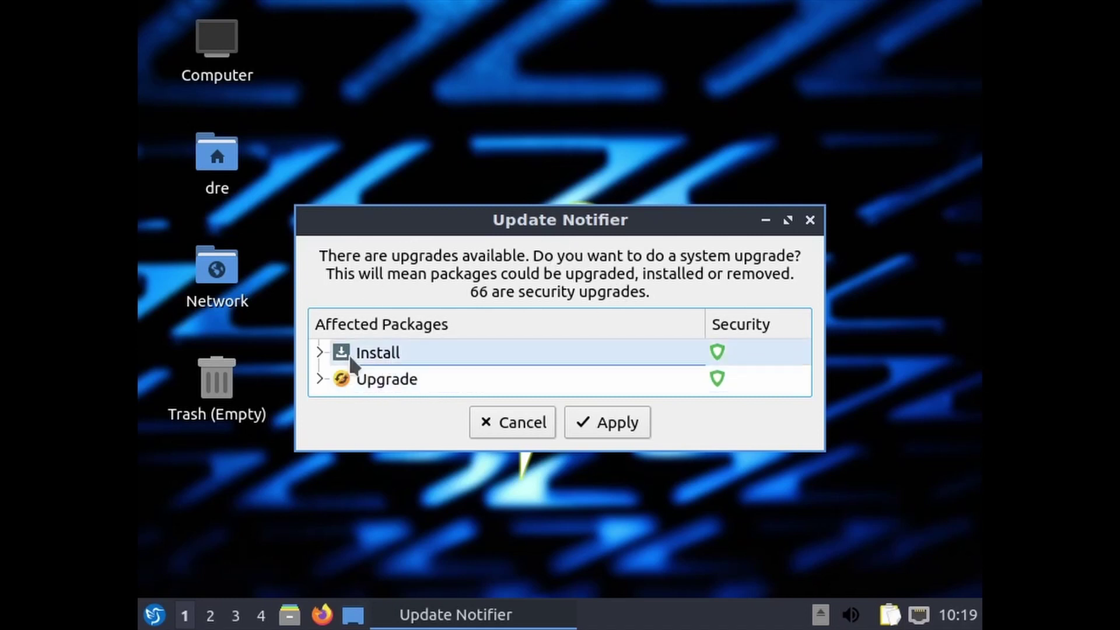
- Maximize Update Notifier and expand the Install and Upgrade package lists to review them
{"action": "left_click", "coordinate": [789, 221]}
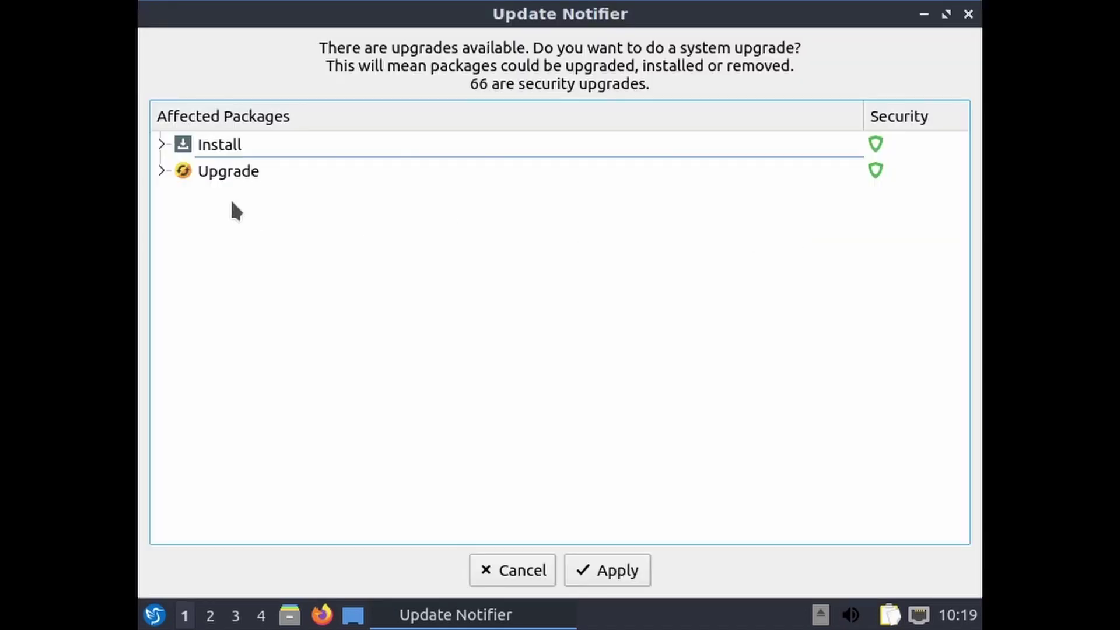
{"action": "left_click", "coordinate": [160, 145]}
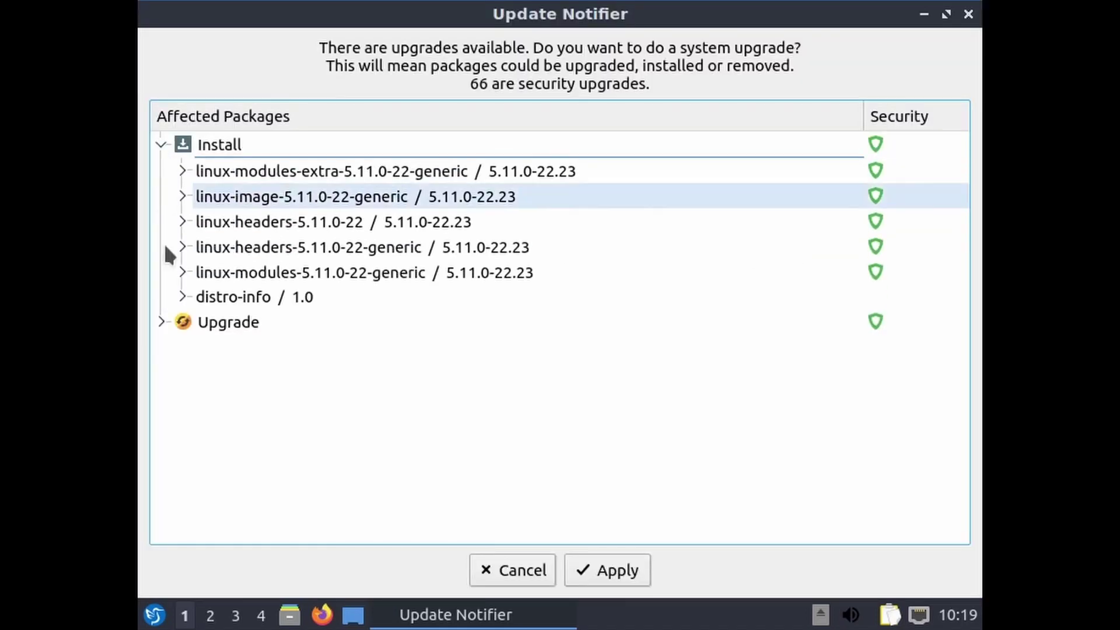
{"action": "left_click", "coordinate": [162, 322]}
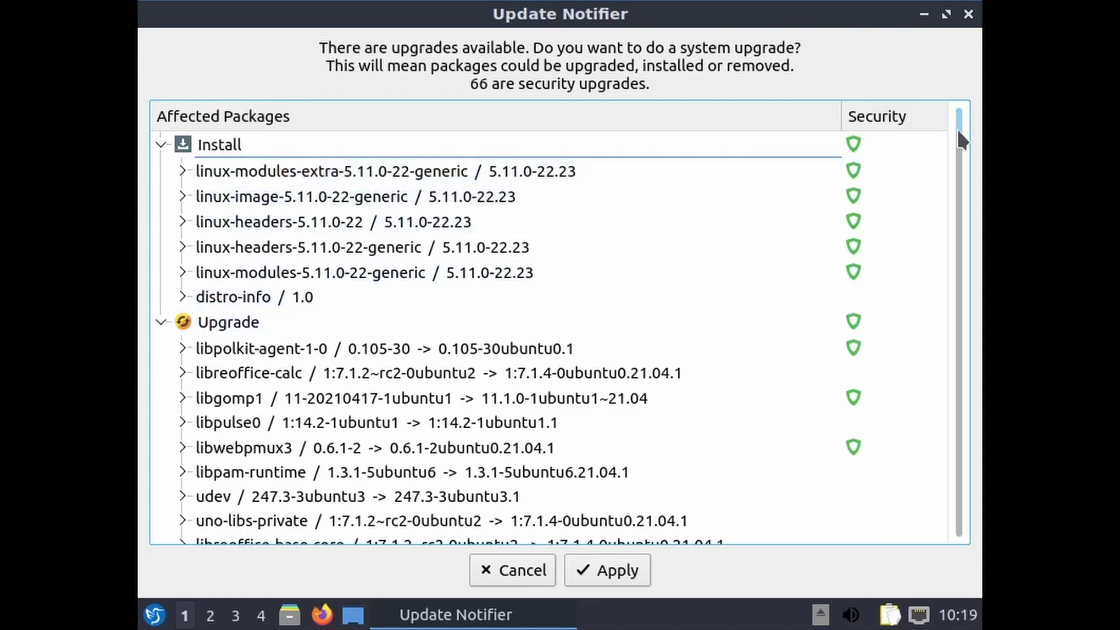
{"action": "scroll", "coordinate": [958, 134], "scroll_direction": "down", "scroll_amount": 2}
{"action": "scroll", "coordinate": [956, 136], "scroll_direction": "down", "scroll_amount": 1}
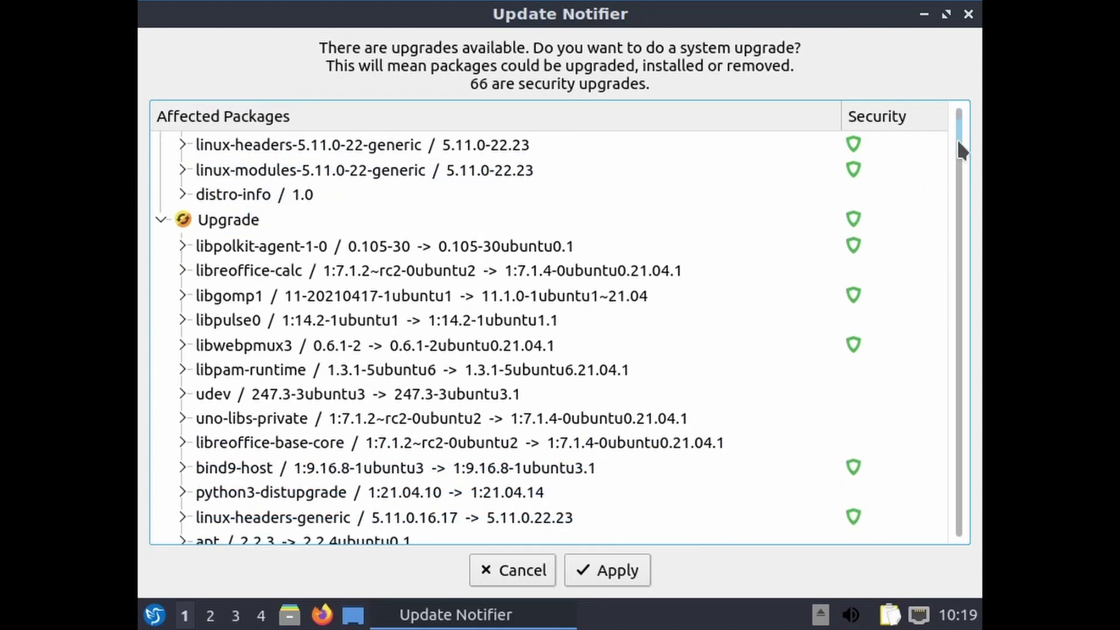
{"action": "scroll", "coordinate": [956, 151], "scroll_direction": "down", "scroll_amount": 5}
{"action": "left_click_drag", "start_coordinate": [956, 179], "coordinate": [957, 134]}
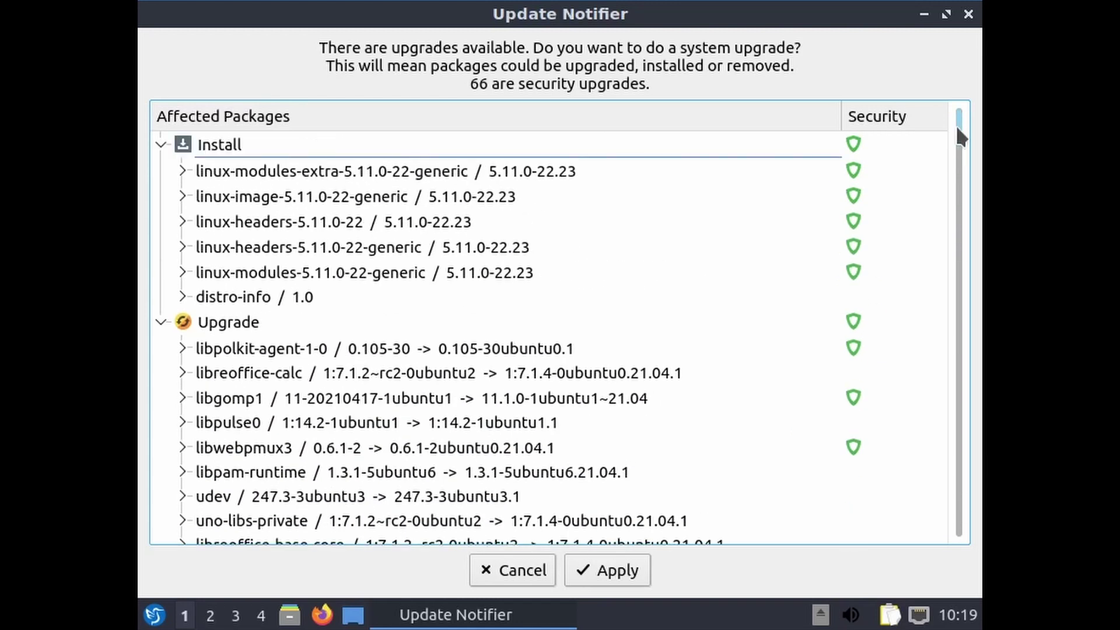
- Apply the full system upgrade, authorizing with the administrator password, and close it when finished
{"action": "left_click", "coordinate": [632, 566]}
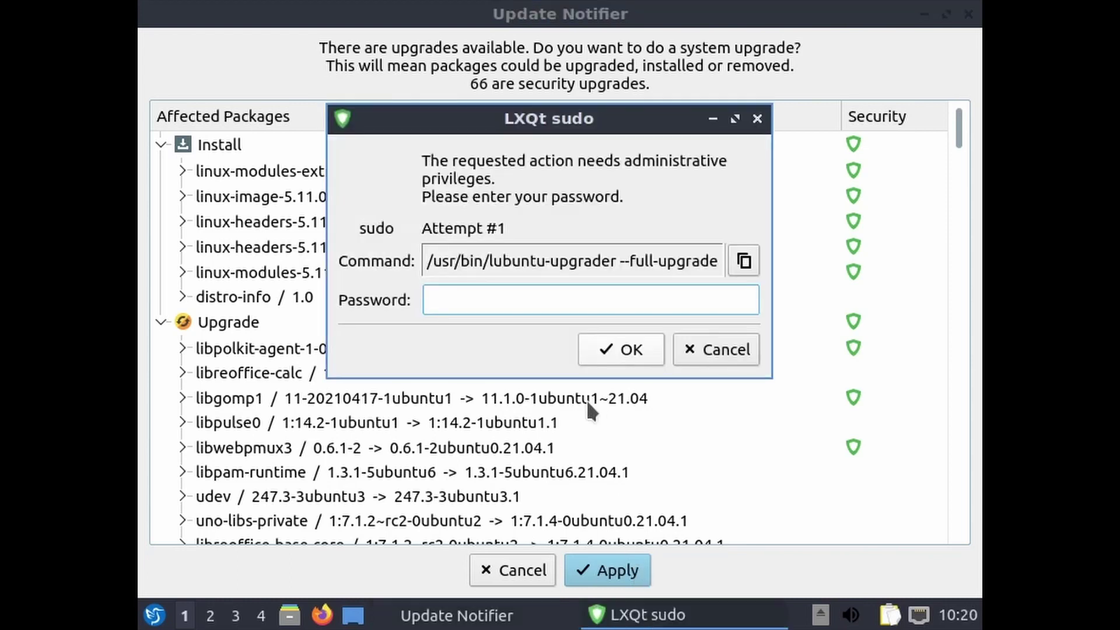
{"action": "type", "text": "**********"}
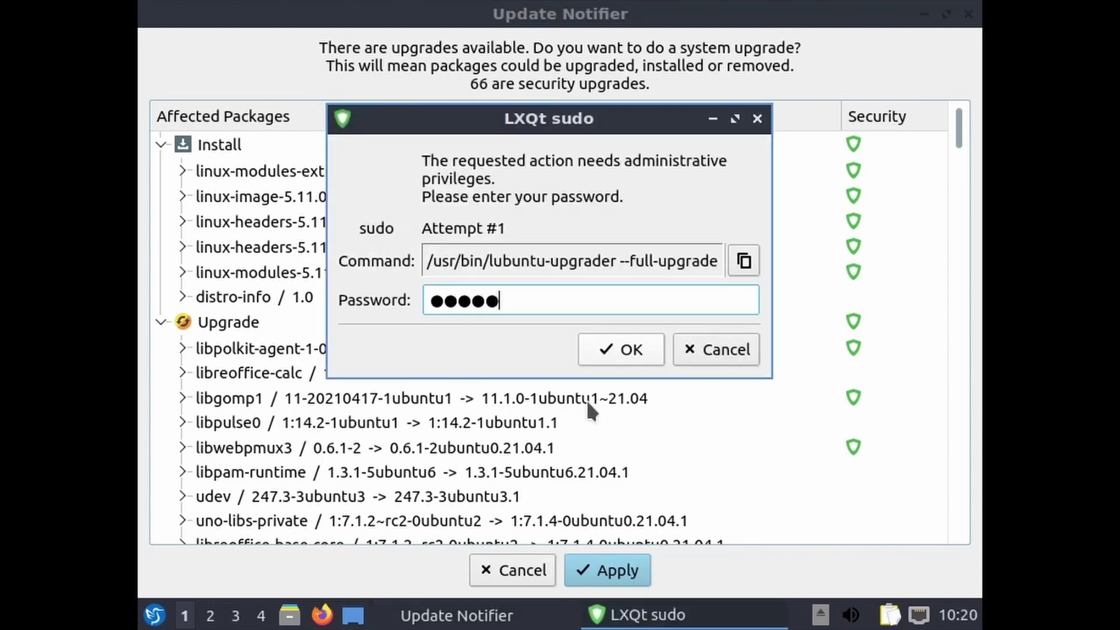
{"action": "key", "text": "Return"}
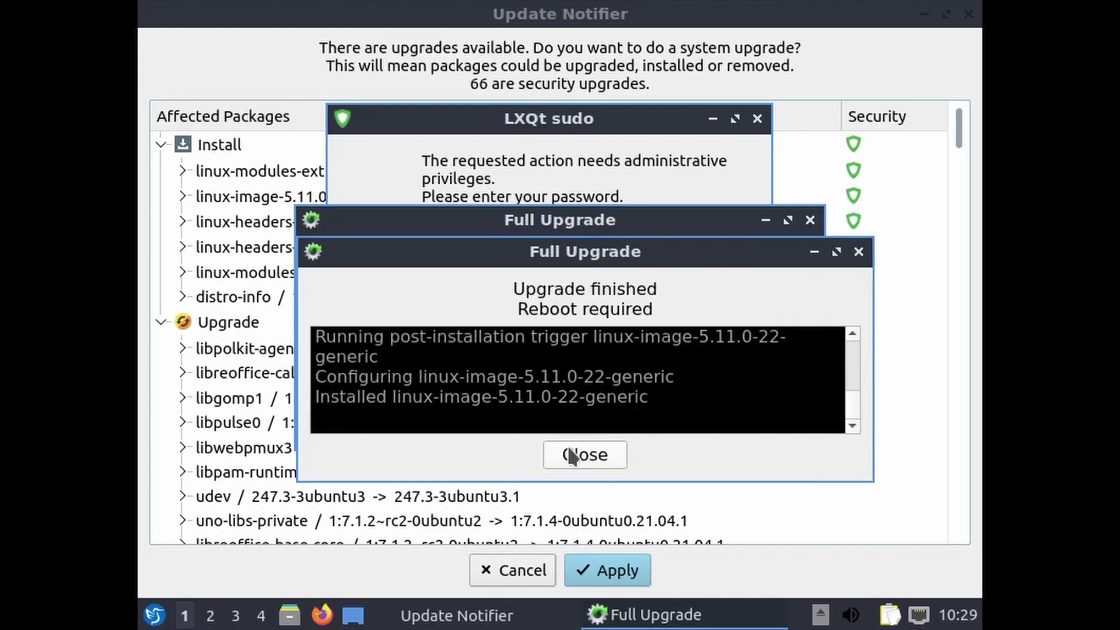
{"action": "left_click", "coordinate": [593, 447]}
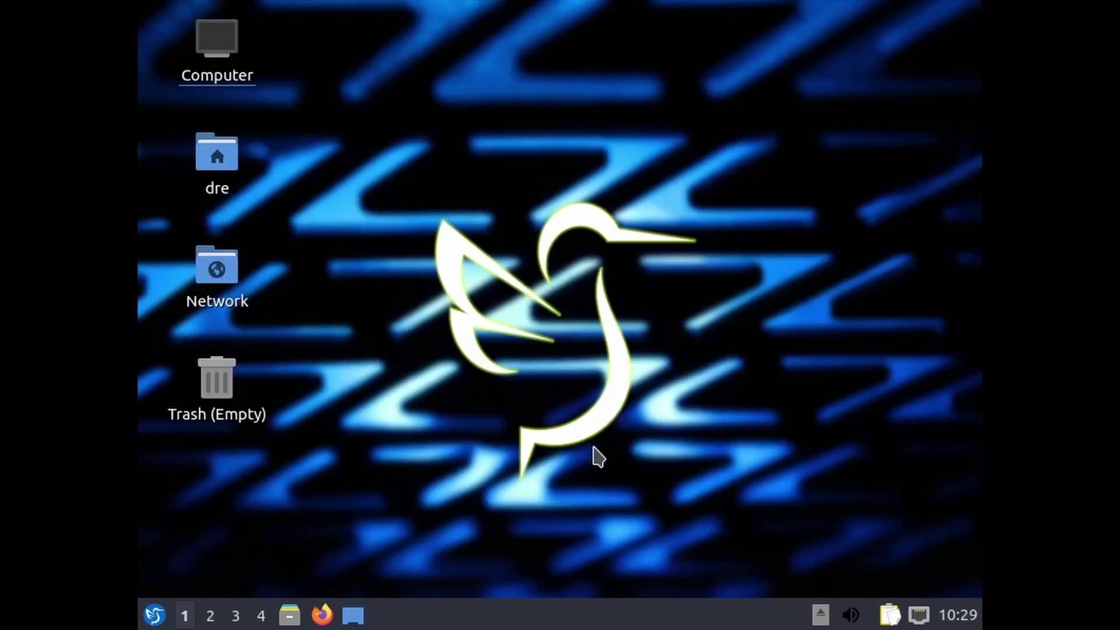
- Reboot via Leave > Reboot, confirm with Yes, and log back in with the password
{"action": "left_click", "coordinate": [154, 623]}
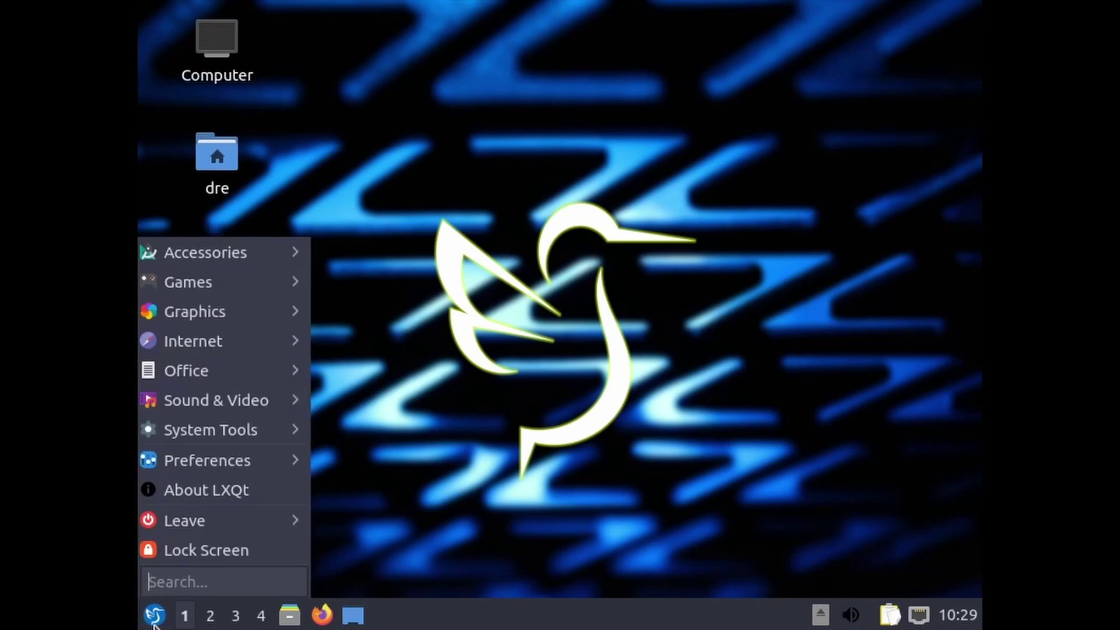
{"action": "mouse_move", "coordinate": [262, 534]}
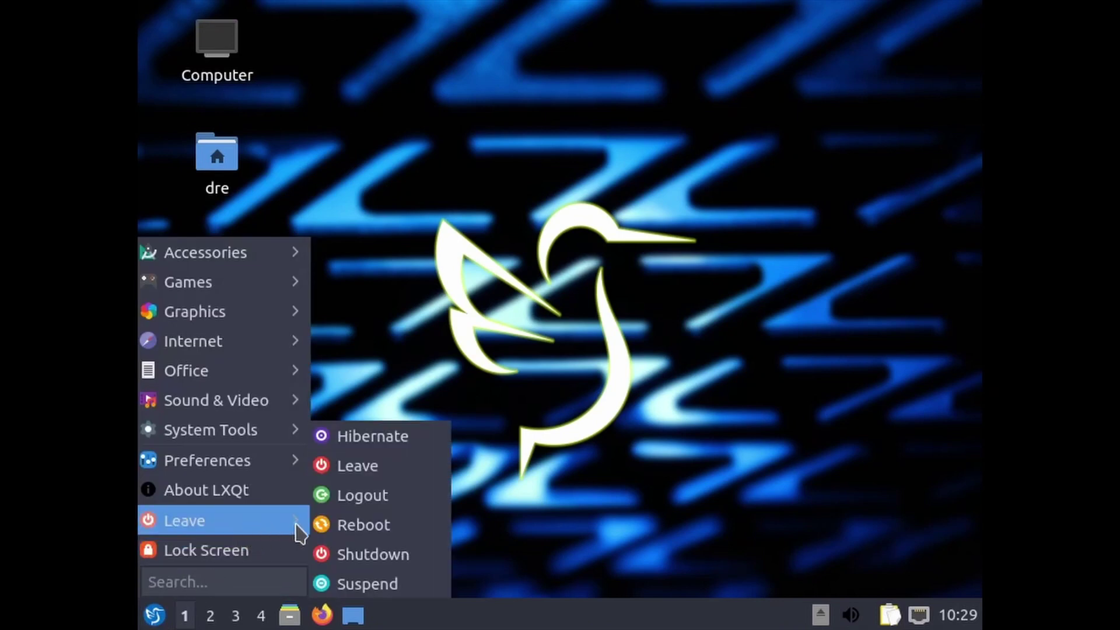
{"action": "left_click", "coordinate": [366, 528]}
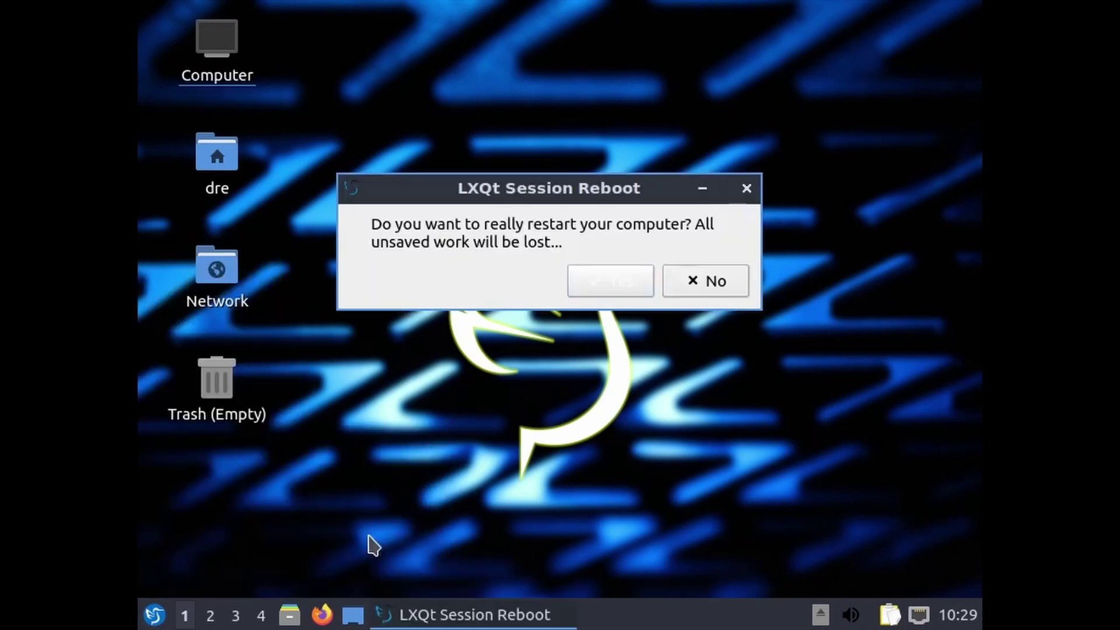
{"action": "left_click", "coordinate": [625, 294]}
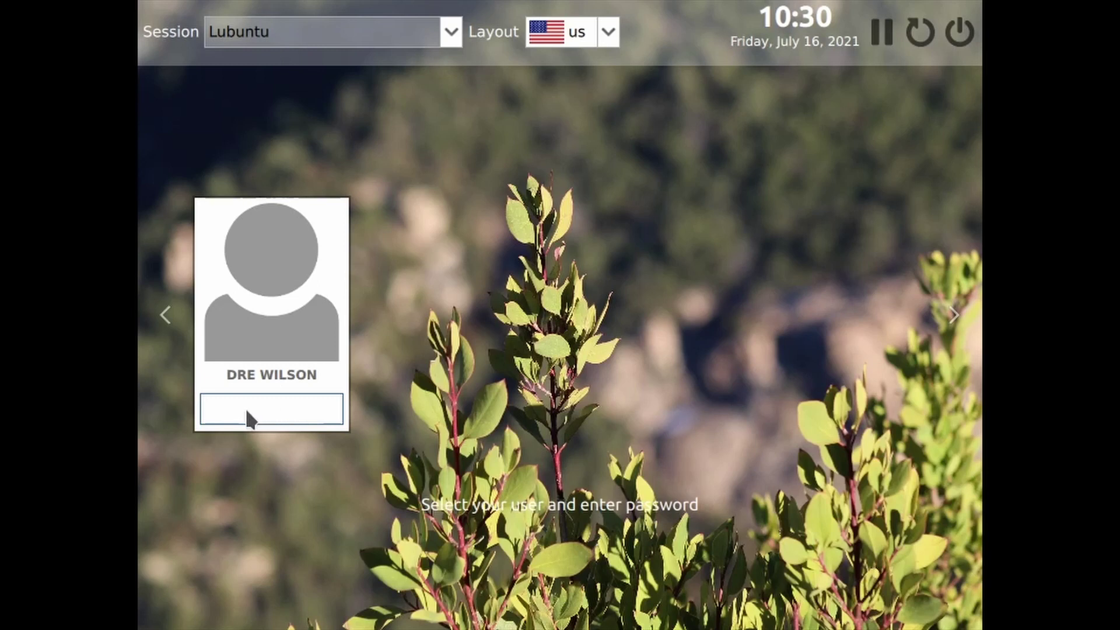
{"action": "type", "text": "**********"}
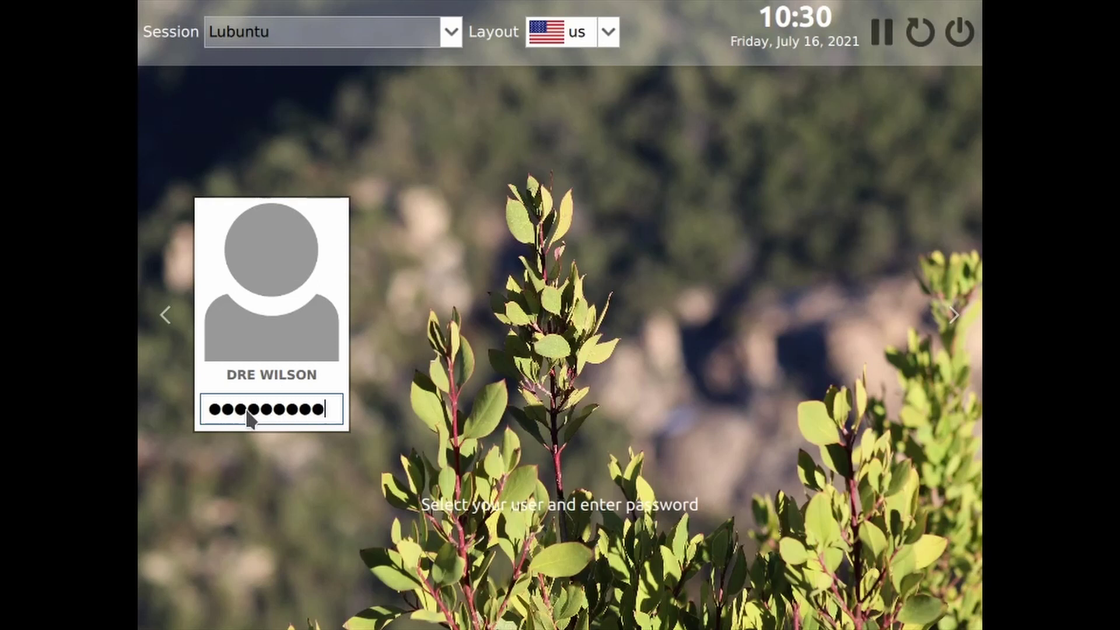
{"action": "key", "text": "Return"}
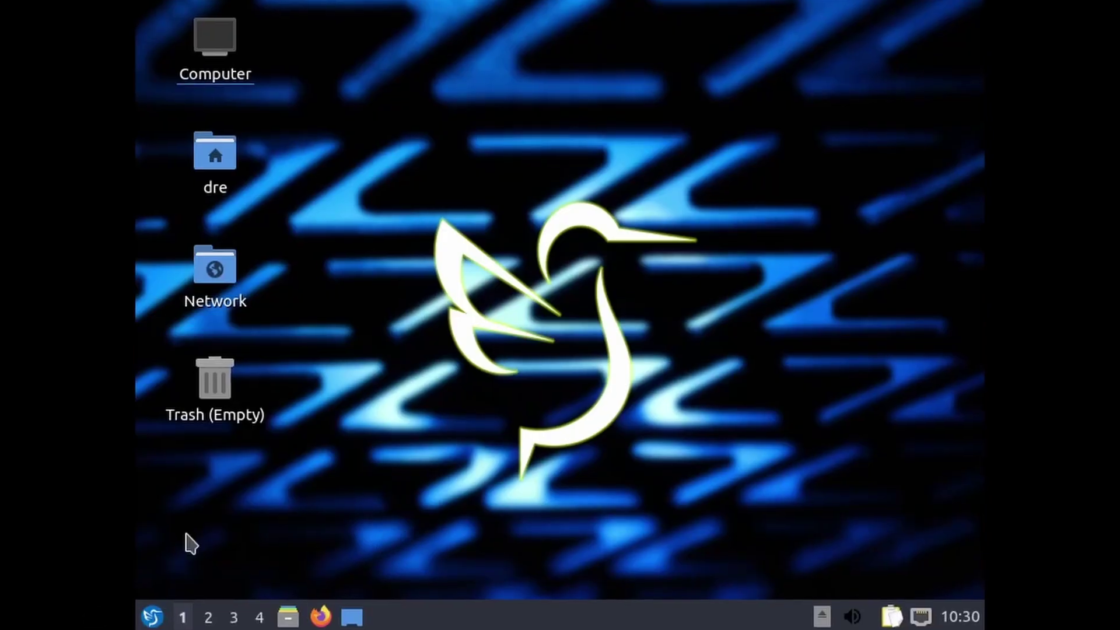
- Open Computer from the desktop and switch the file manager to the home folder dre
{"action": "left_click", "coordinate": [224, 44]}
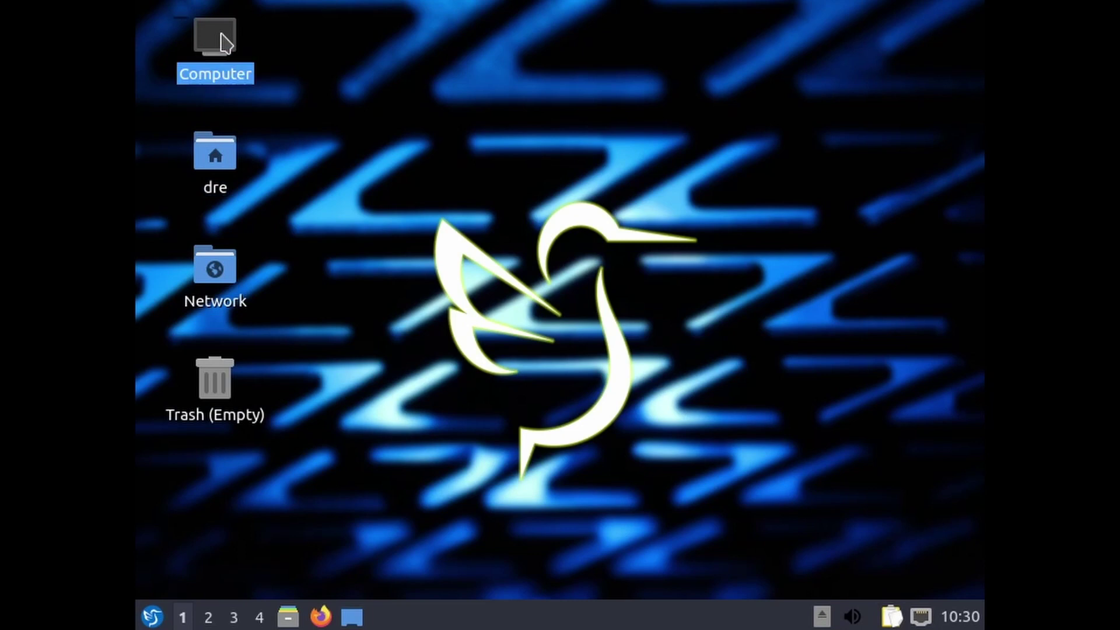
{"action": "double_click", "coordinate": [225, 44]}
{"action": "left_click", "coordinate": [298, 228]}
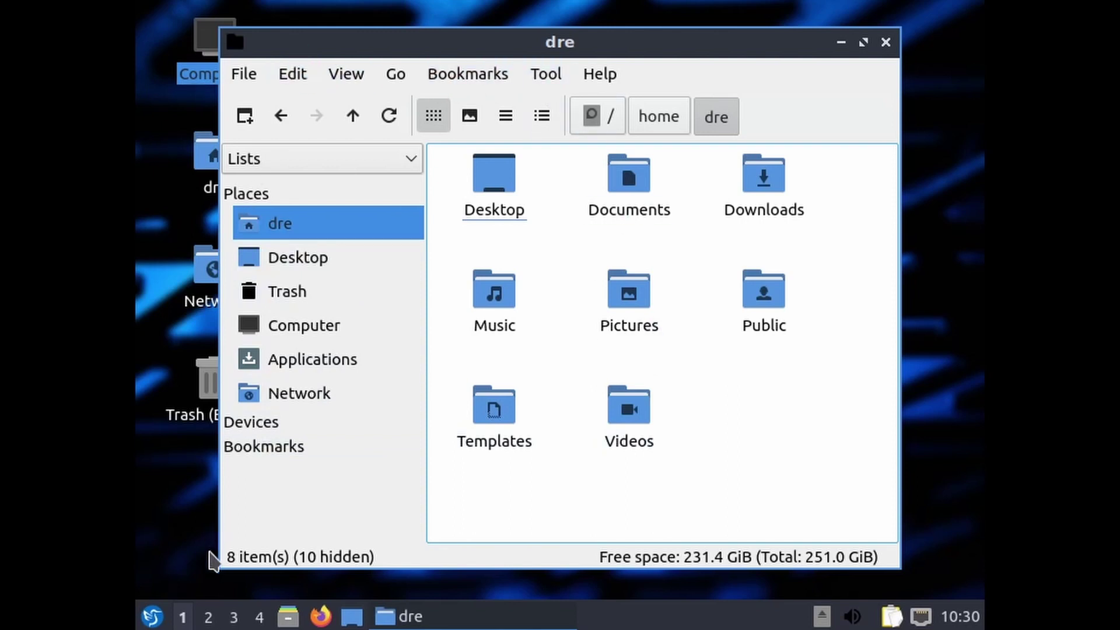
- Launch LibreOffice Writer from the application menu's Office category
{"action": "left_click", "coordinate": [153, 617]}
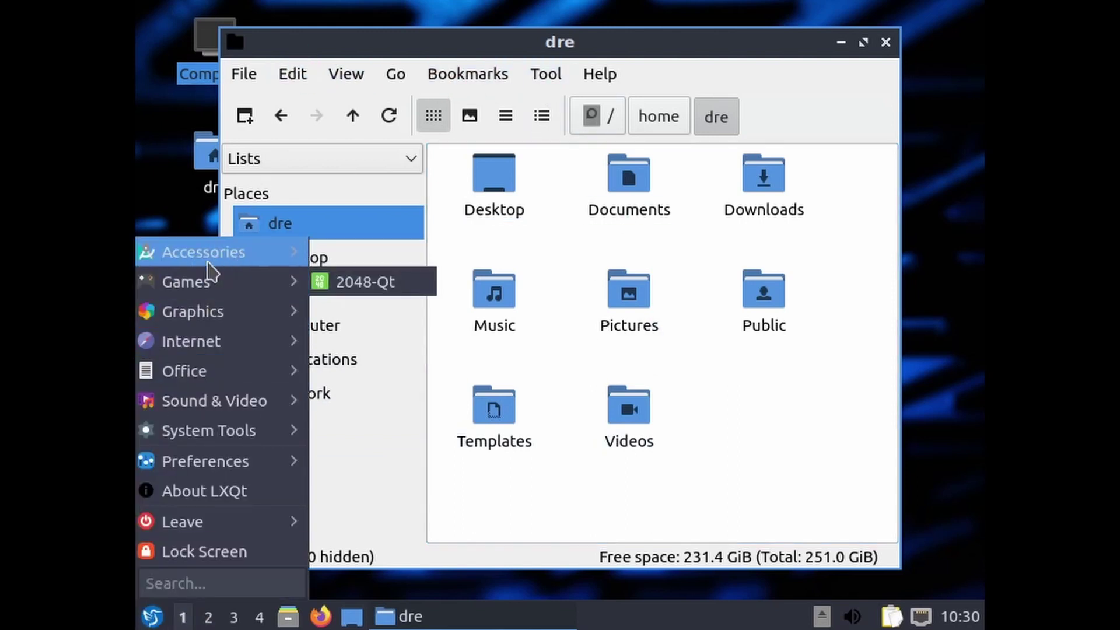
{"action": "mouse_move", "coordinate": [230, 257]}
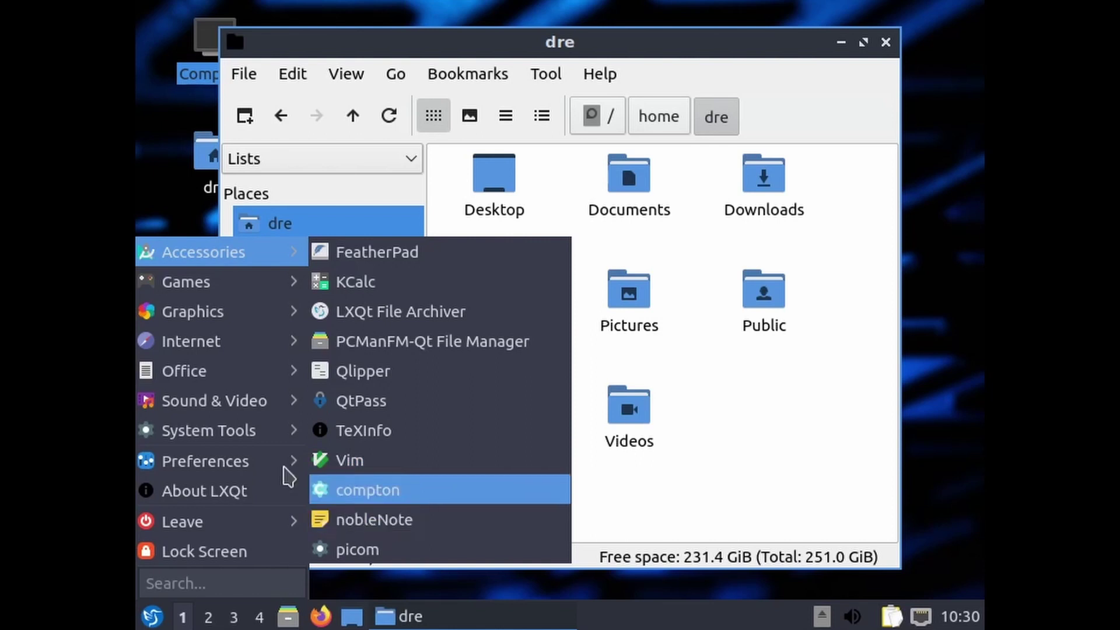
{"action": "mouse_move", "coordinate": [237, 324]}
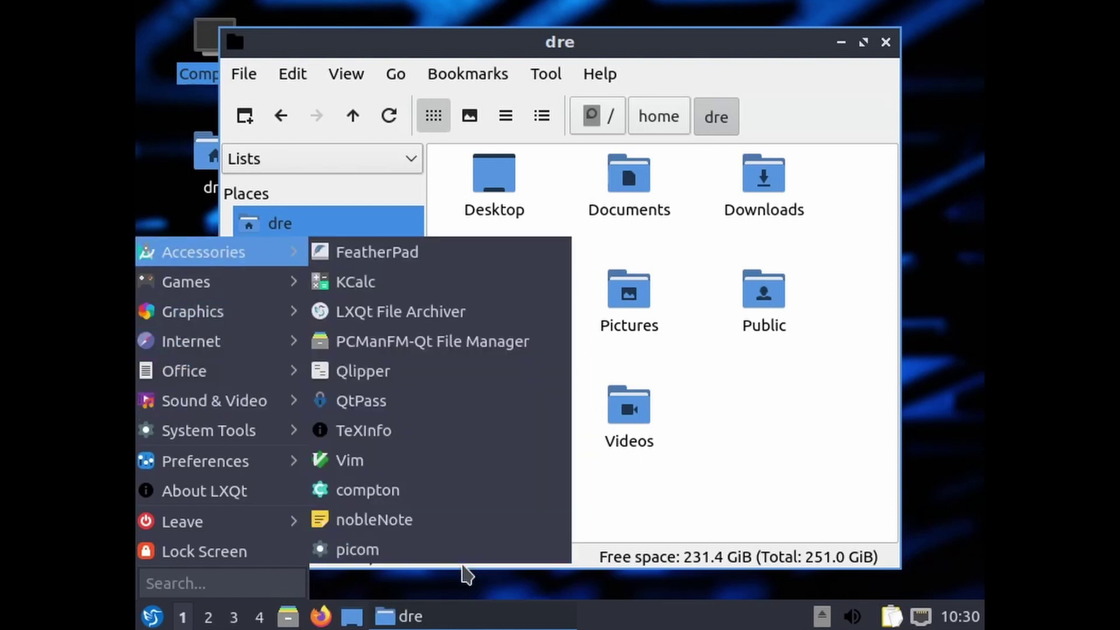
{"action": "mouse_move", "coordinate": [216, 290]}
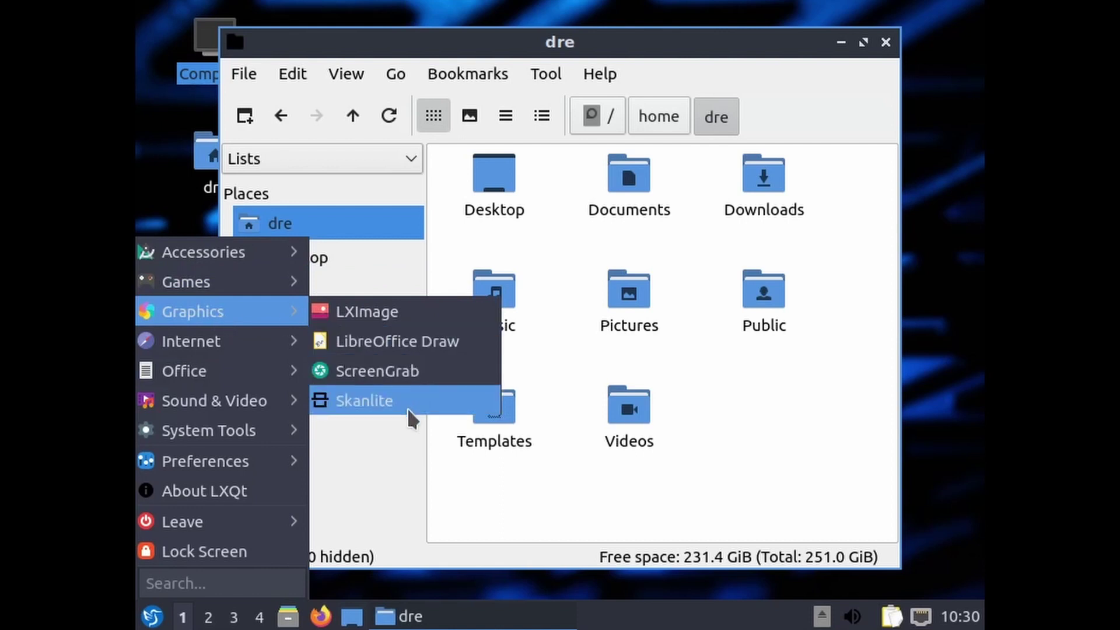
{"action": "mouse_move", "coordinate": [212, 343]}
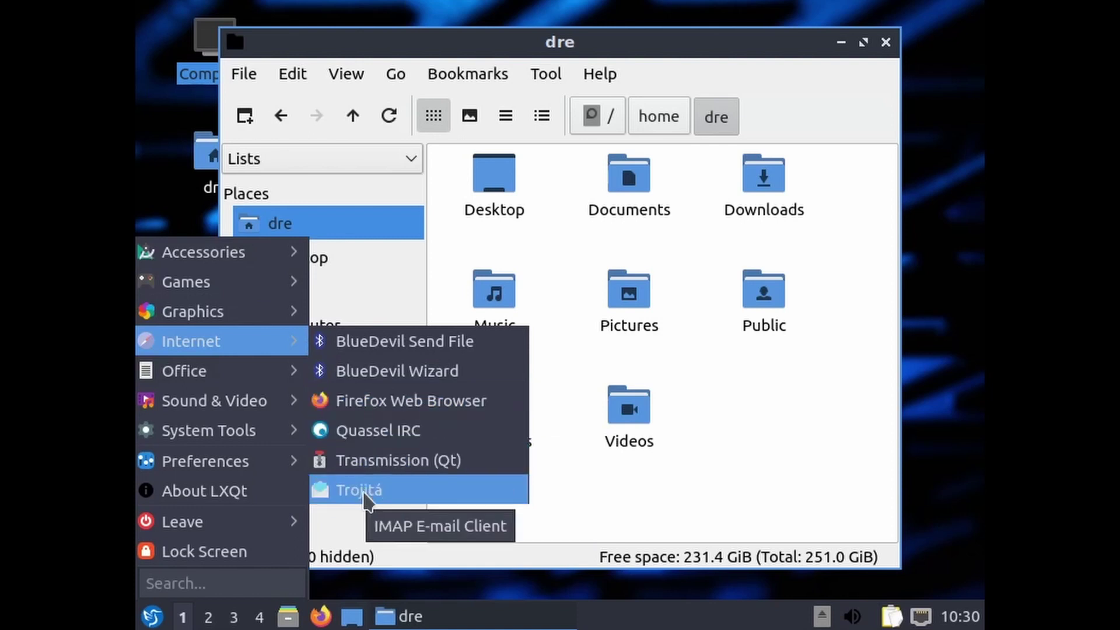
{"action": "mouse_move", "coordinate": [165, 374]}
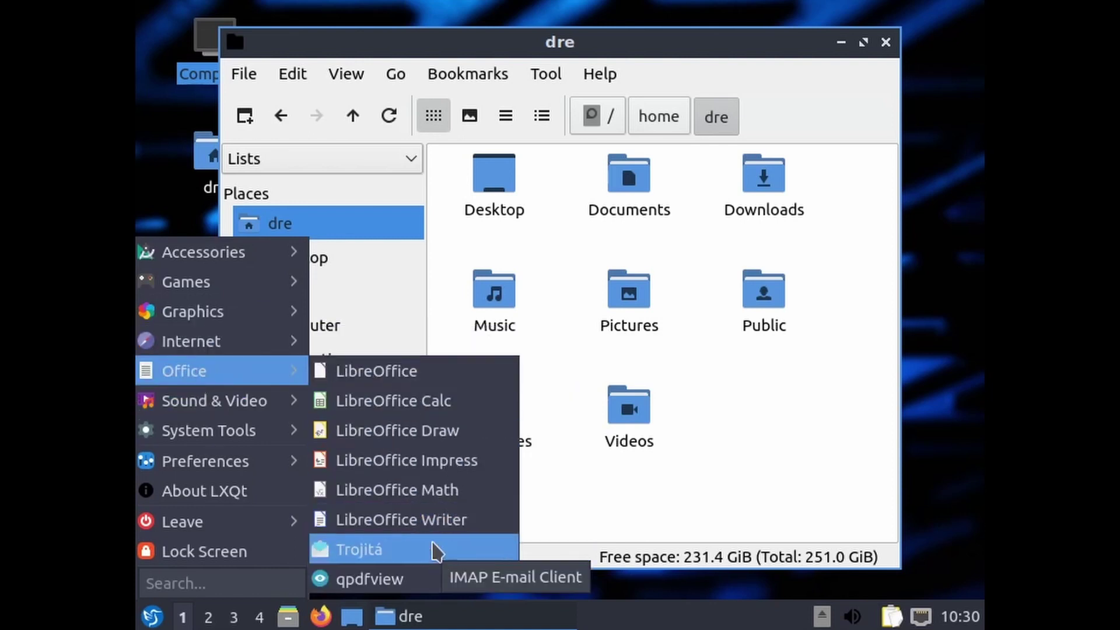
{"action": "left_click", "coordinate": [425, 512]}
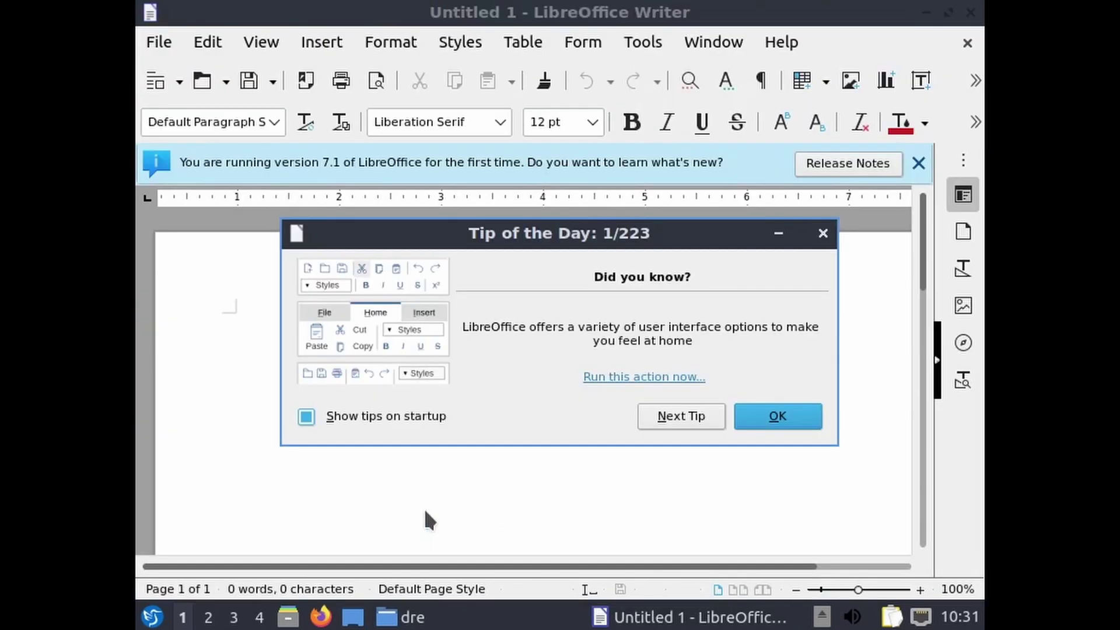
- Turn off 'Show tips on startup', close Tip of the Day, and browse the menu's System Tools
{"action": "left_click", "coordinate": [373, 419]}
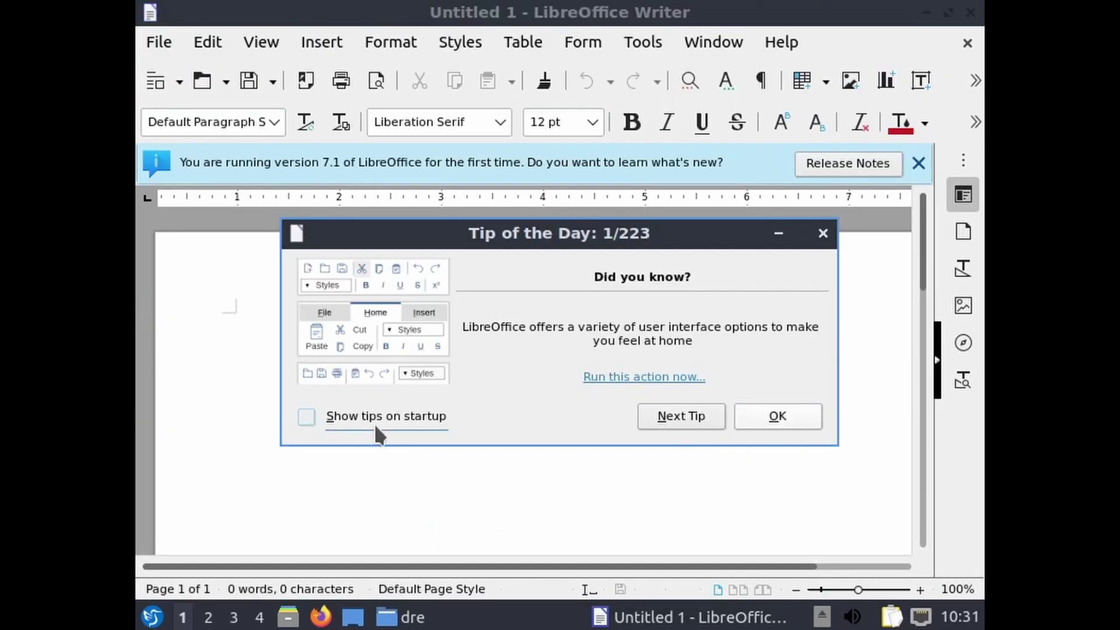
{"action": "left_click", "coordinate": [746, 426]}
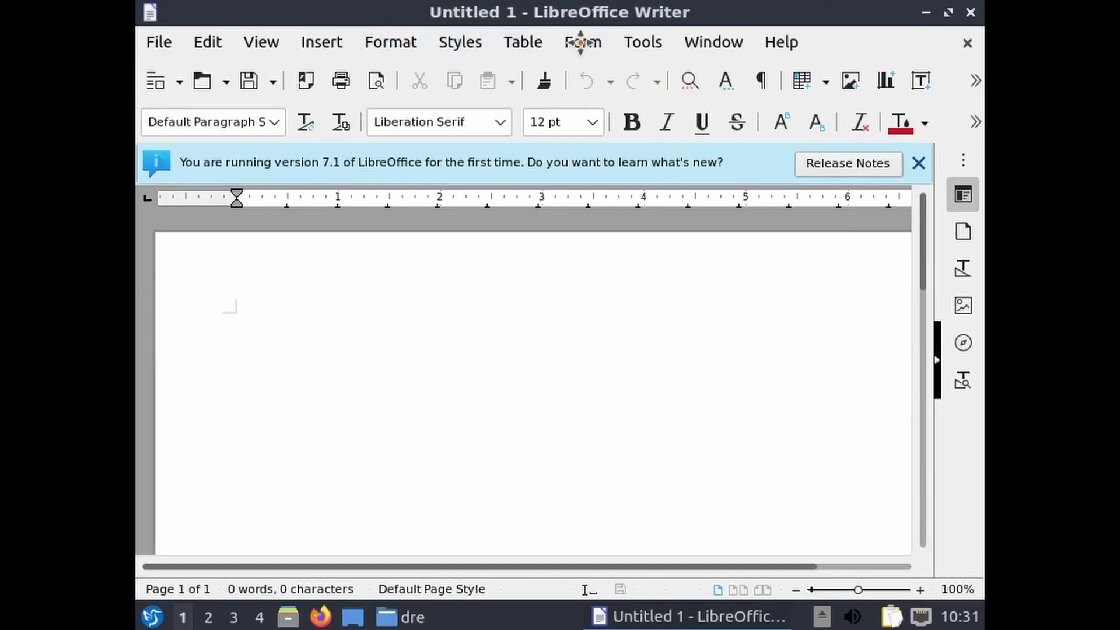
{"action": "key", "text": "super"}
{"action": "mouse_move", "coordinate": [239, 401]}
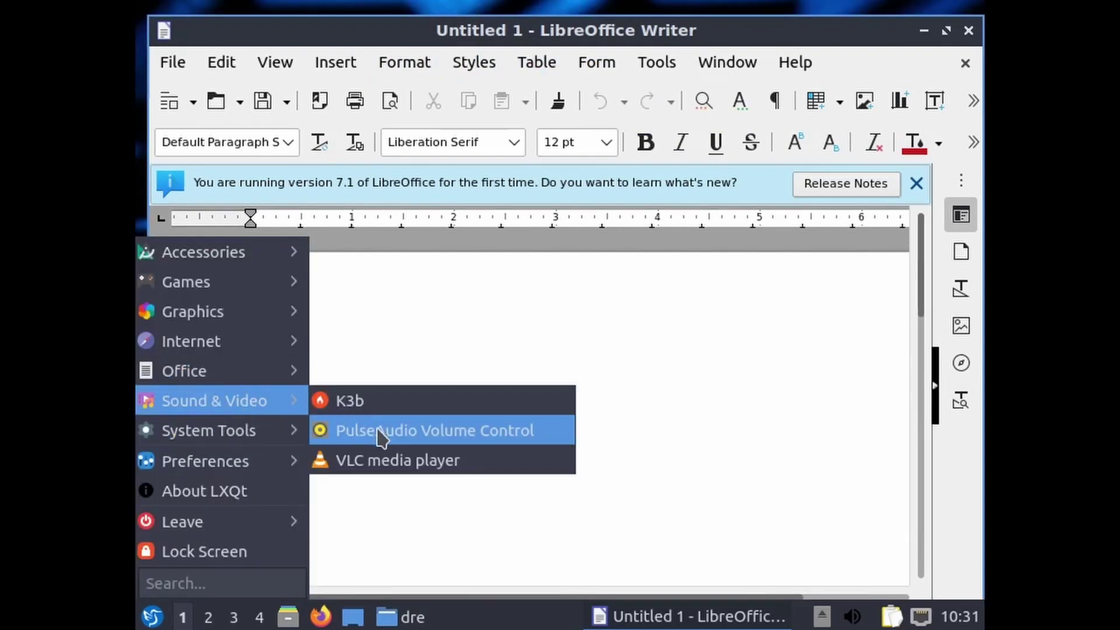
{"action": "mouse_move", "coordinate": [261, 452]}
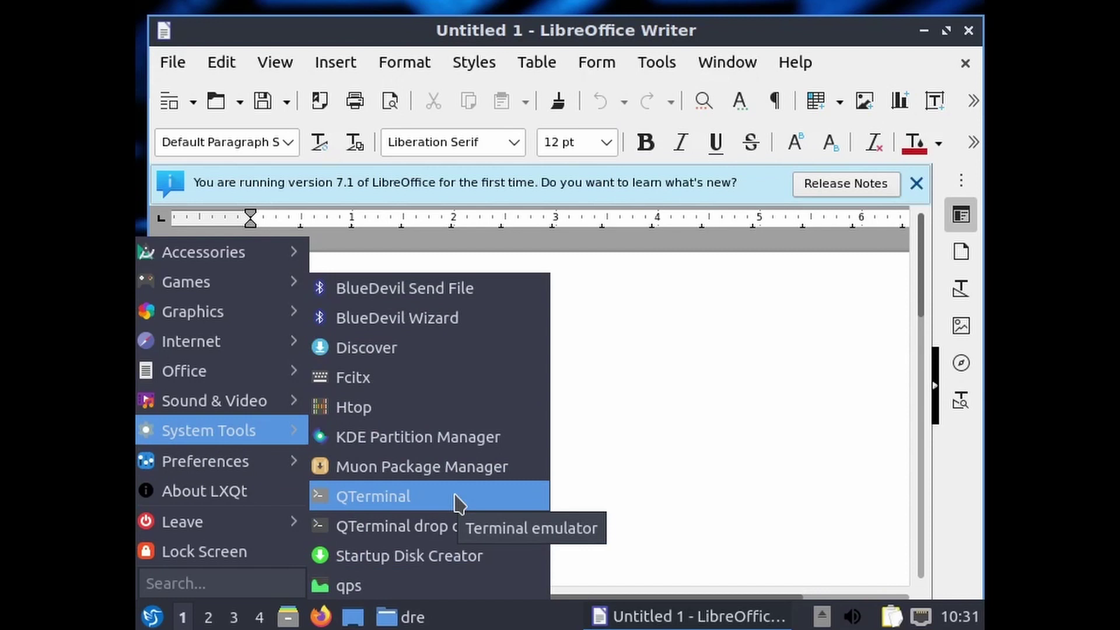
- Close the application menu, LibreOffice Writer and the file manager window
{"action": "left_click", "coordinate": [723, 359]}
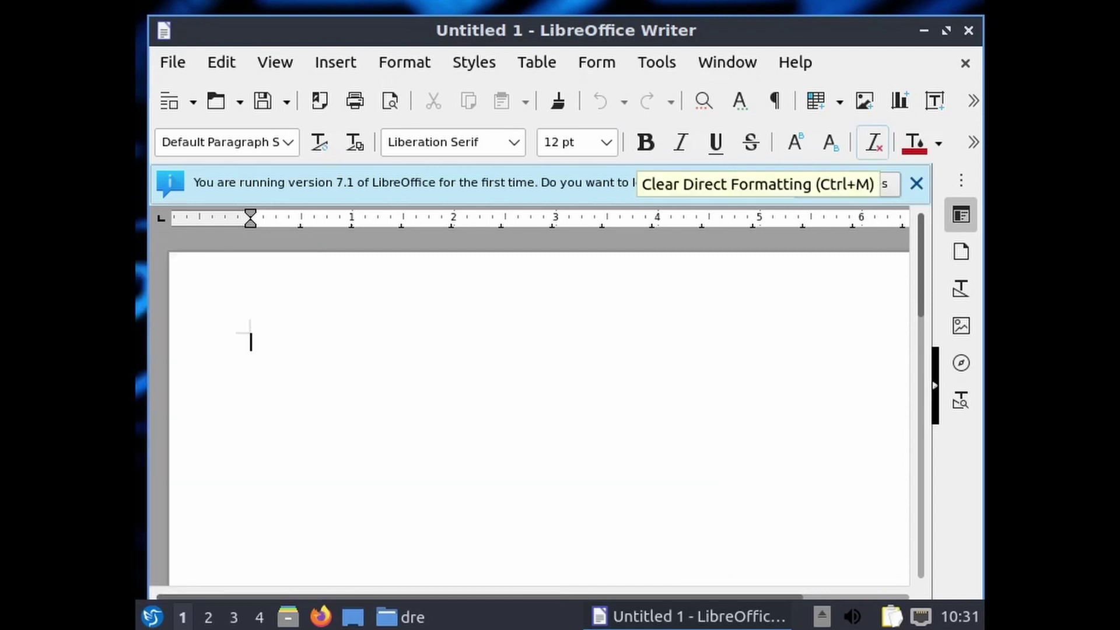
{"action": "left_click", "coordinate": [968, 29]}
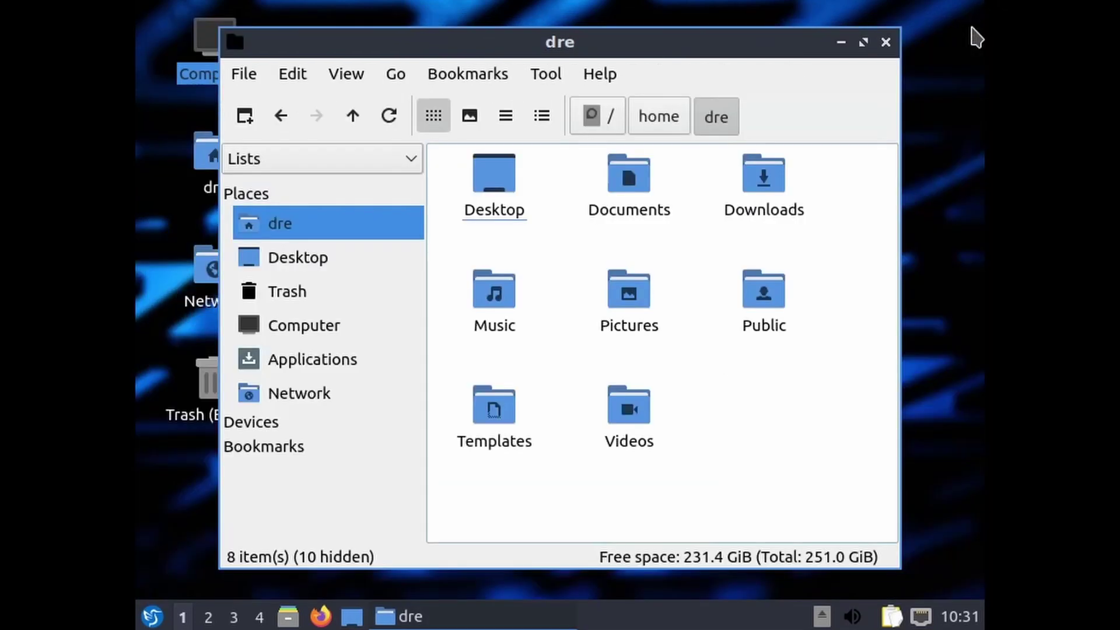
{"action": "left_click", "coordinate": [885, 43]}
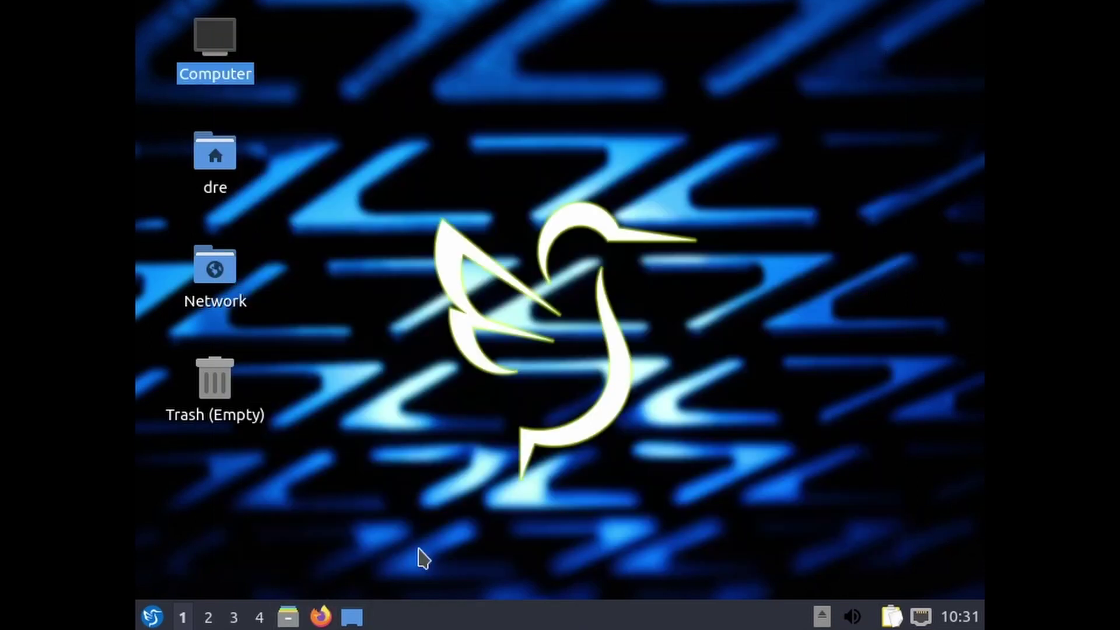
- Search the application menu for 'term' and launch QTerminal
{"action": "left_click", "coordinate": [154, 615]}
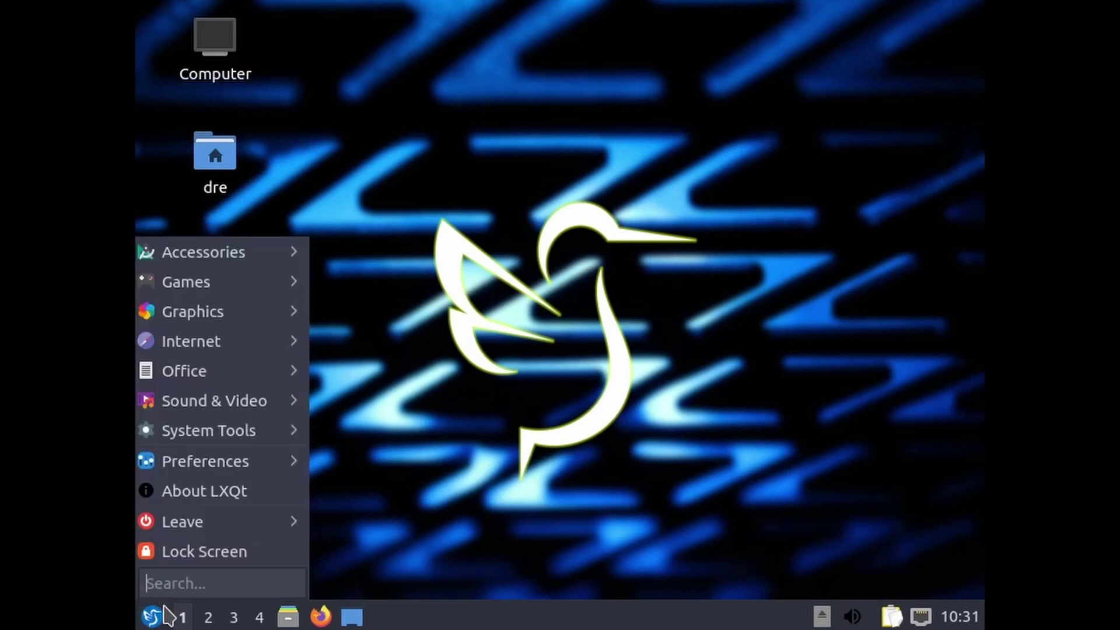
{"action": "type", "text": "te"}
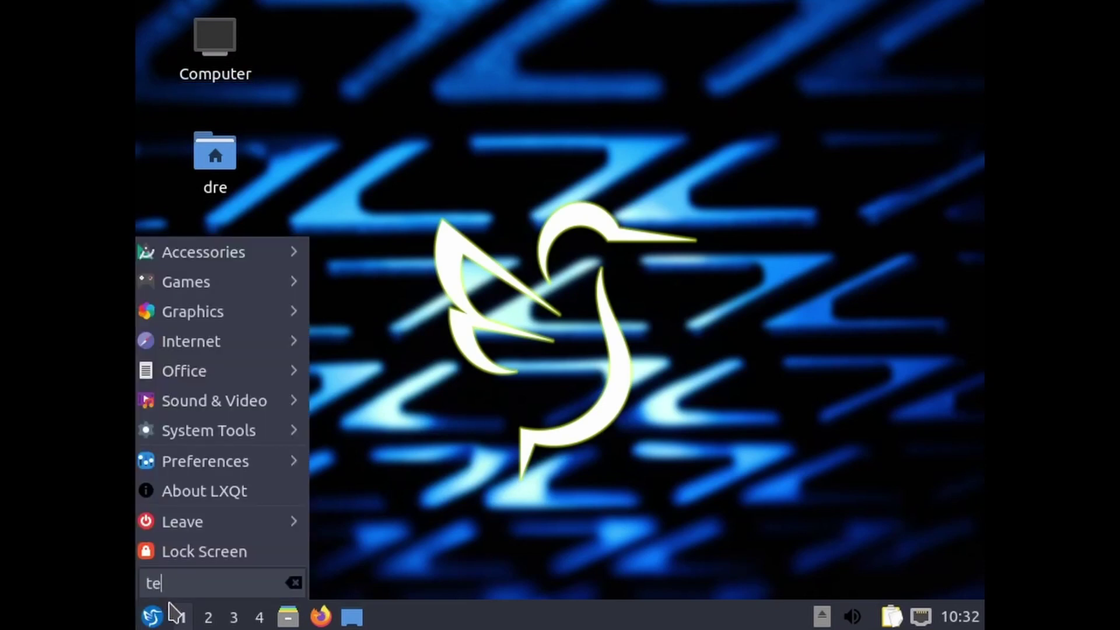
{"action": "type", "text": "rm"}
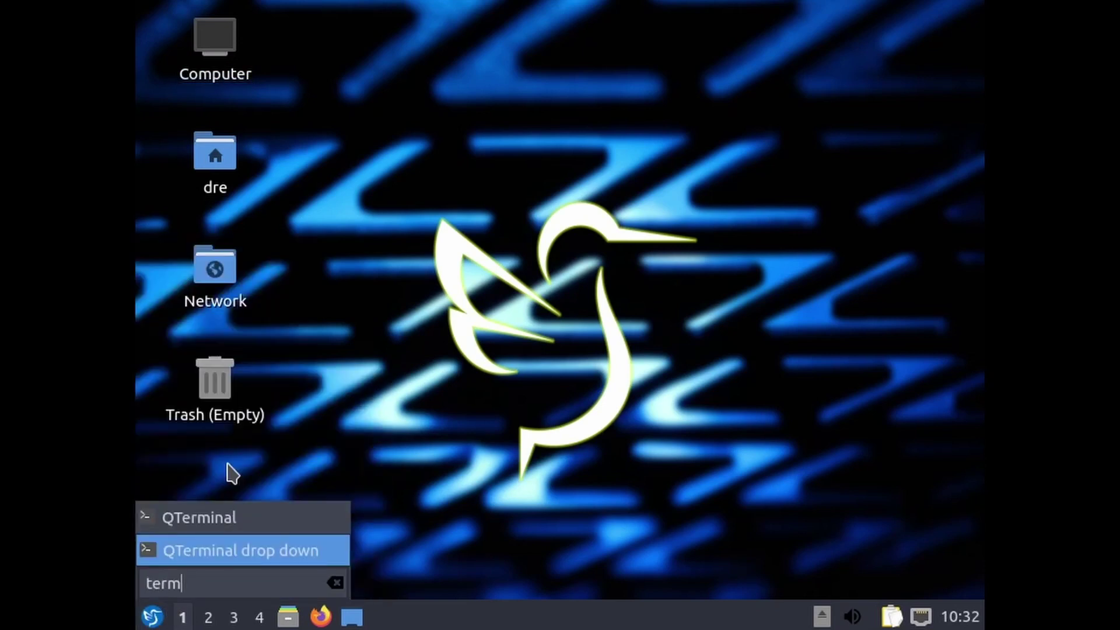
{"action": "left_click", "coordinate": [236, 517]}
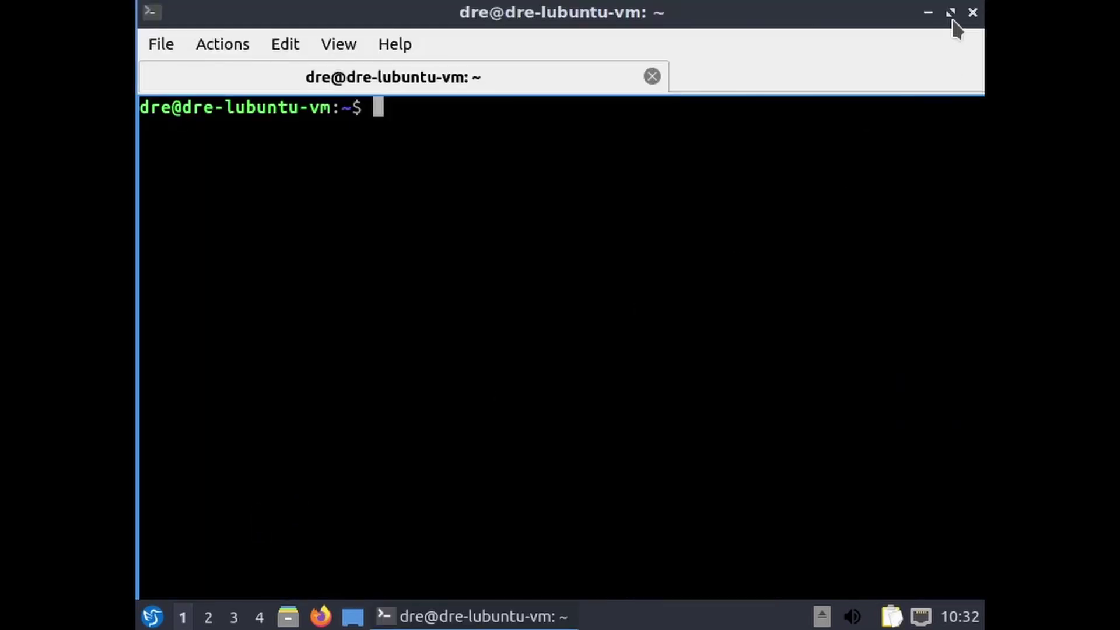
- Maximize the terminal and install open-vm-tools via 'sudo apt install open-vm-tools', confirming with y
{"action": "left_click", "coordinate": [951, 14]}
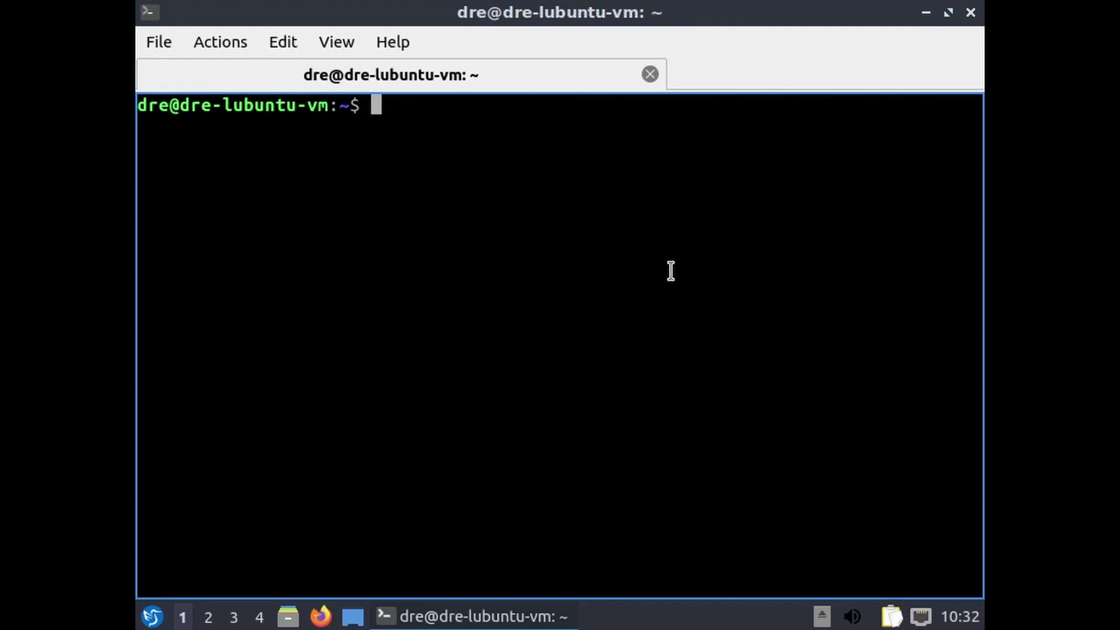
{"action": "type", "text": "sudo apt"}
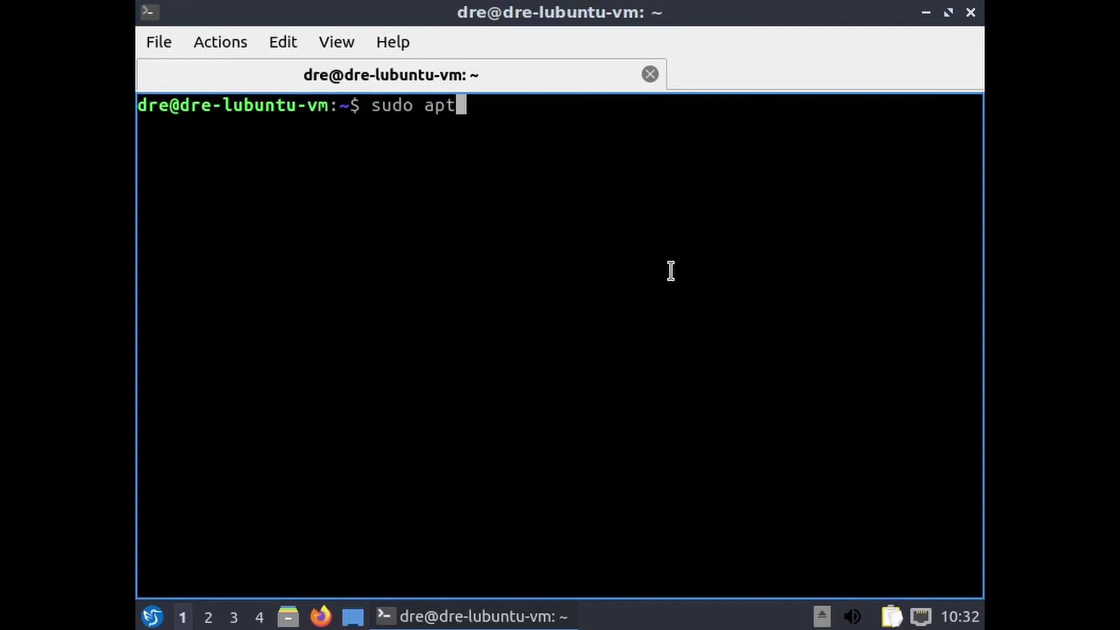
{"action": "type", "text": " install "}
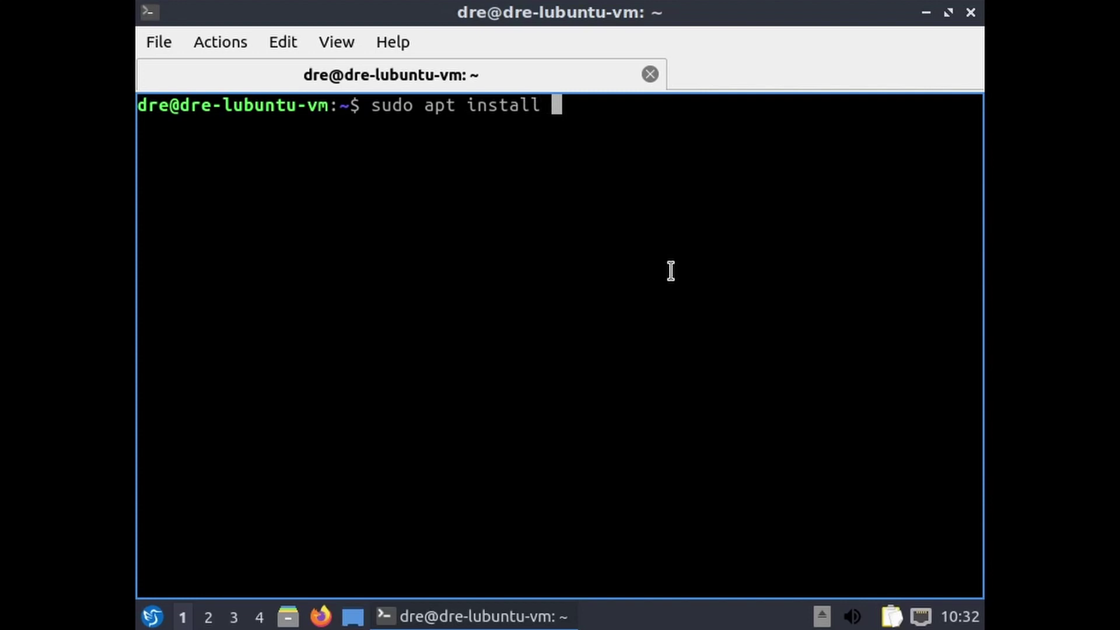
{"action": "type", "text": "open-vm"}
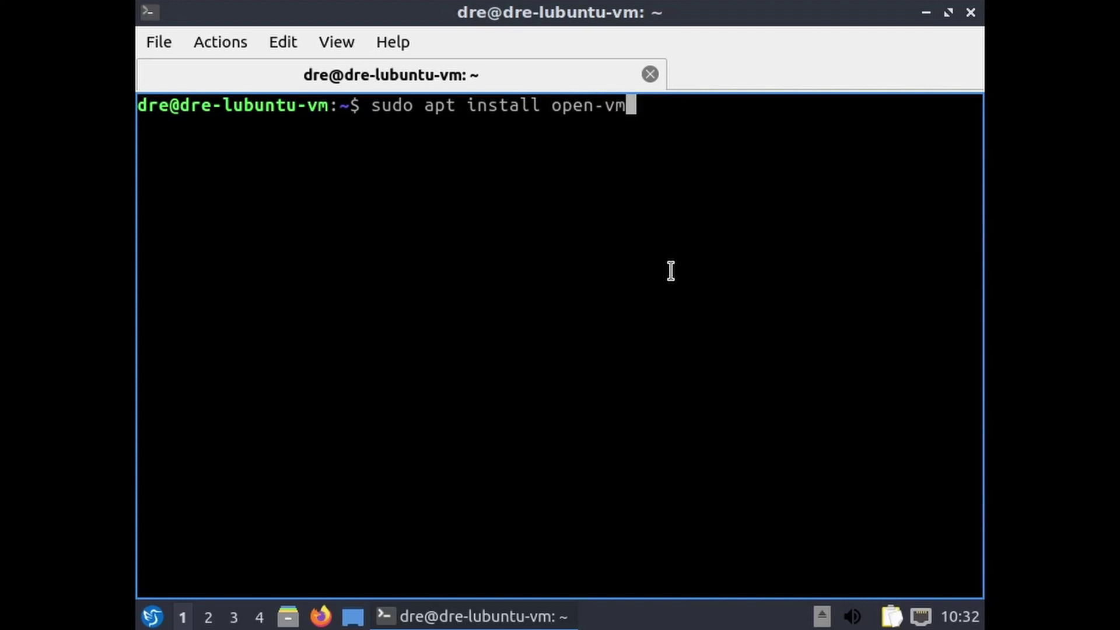
{"action": "type", "text": "-tool"}
{"action": "key", "text": "BackSpace"}
{"action": "type", "text": "ols"}
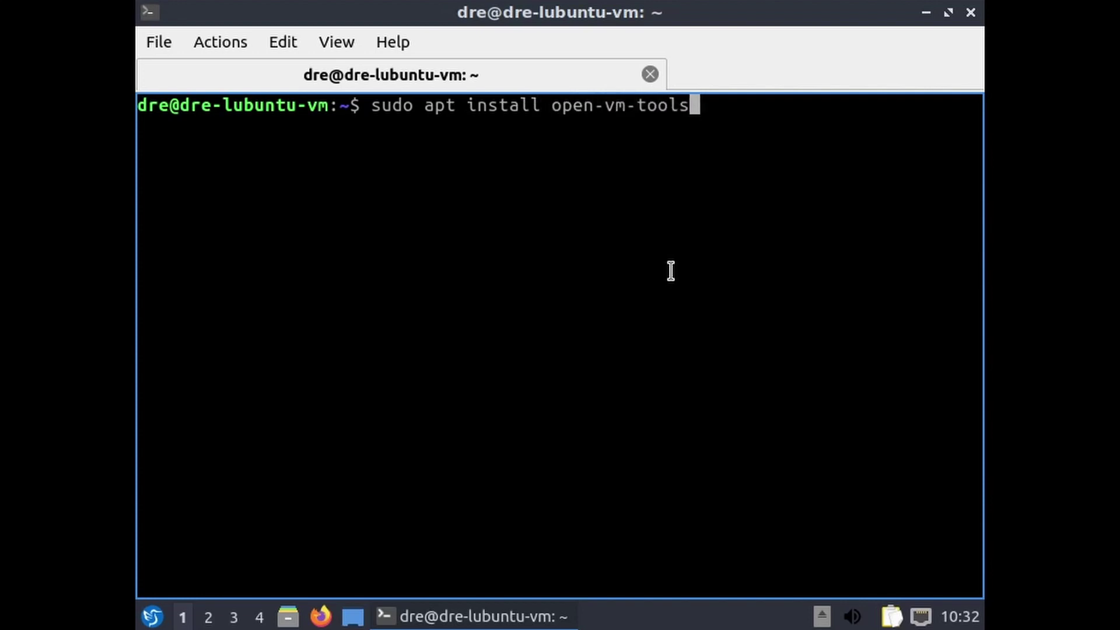
{"action": "key", "text": "Return"}
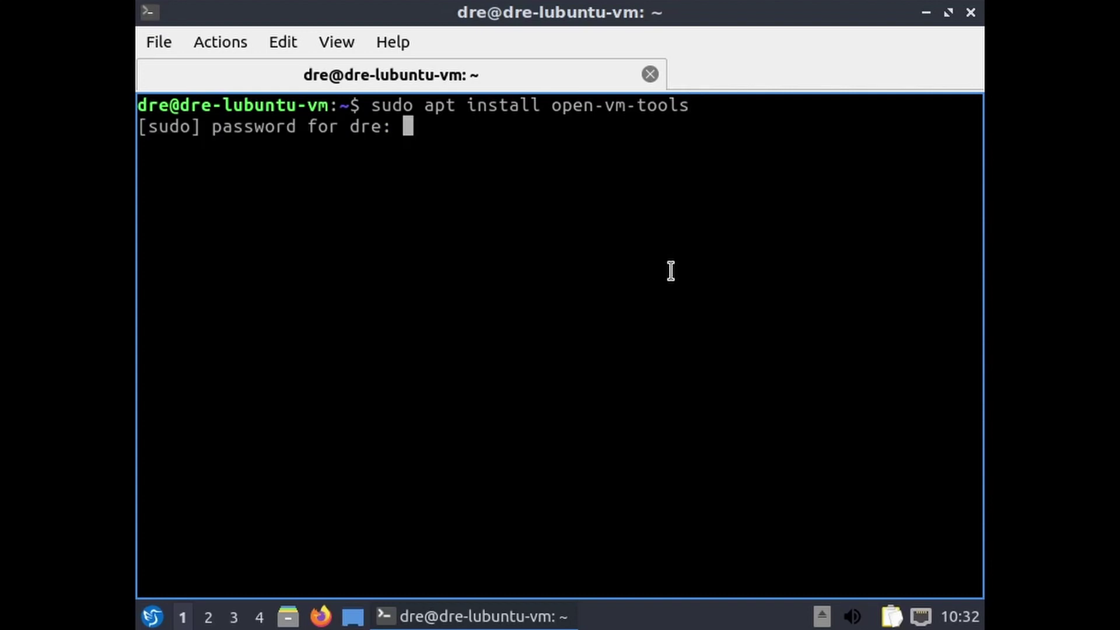
{"action": "key", "text": "Return"}
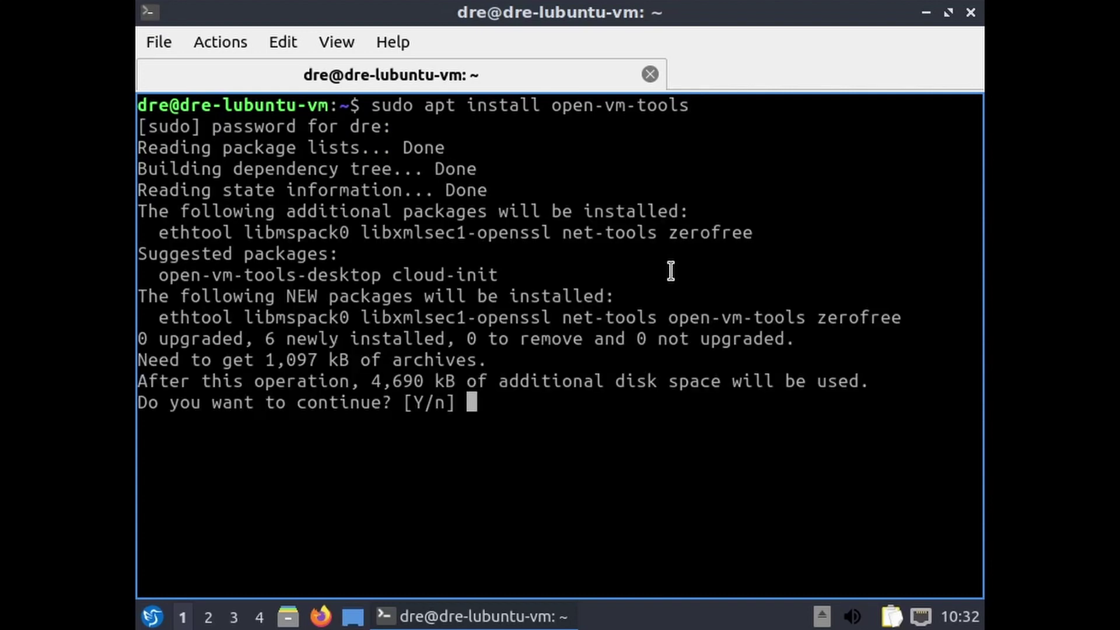
{"action": "type", "text": "y"}
{"action": "key", "text": "Return"}
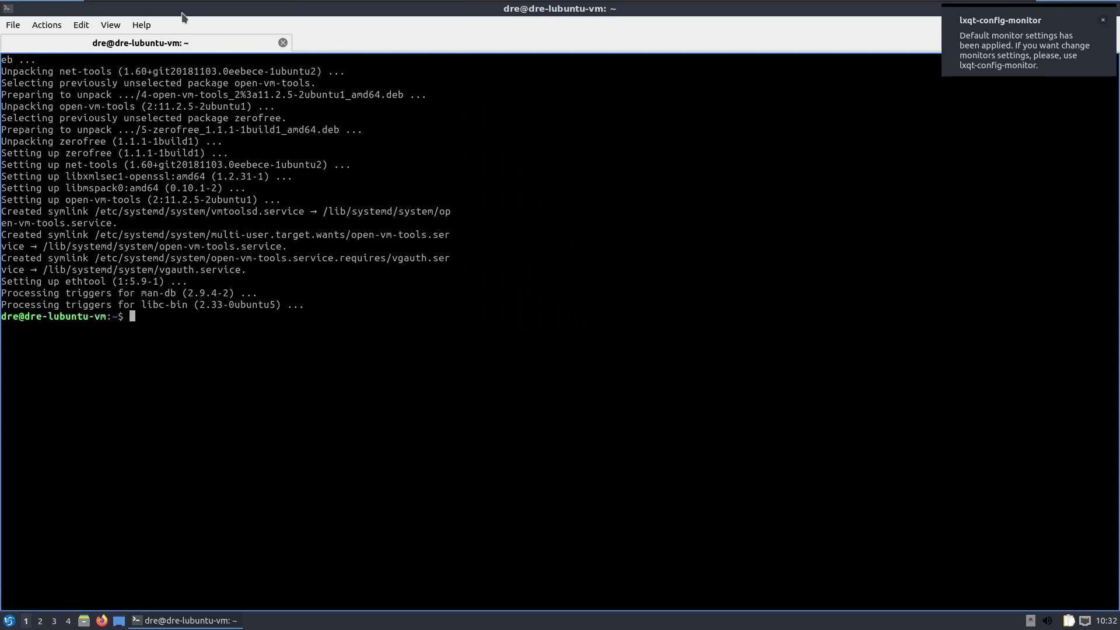
- Restore the terminal, move it to the screen centre, and close it with Ctrl+D
{"action": "double_click", "coordinate": [318, 14]}
{"action": "left_click_drag", "start_coordinate": [317, 16], "coordinate": [660, 138]}
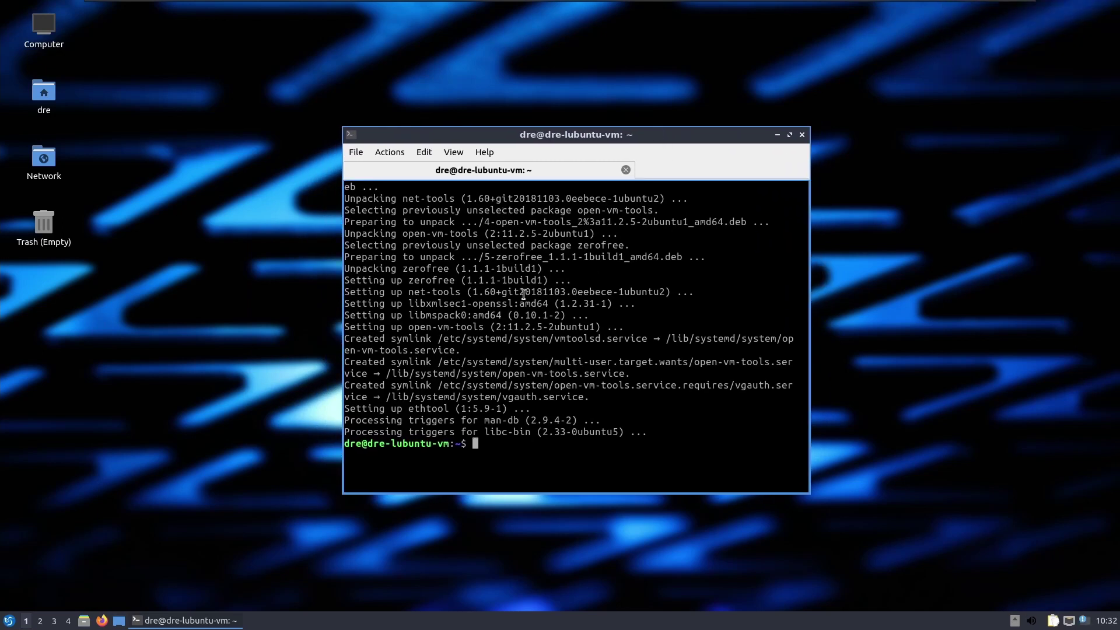
{"action": "key", "text": "ctrl+d"}
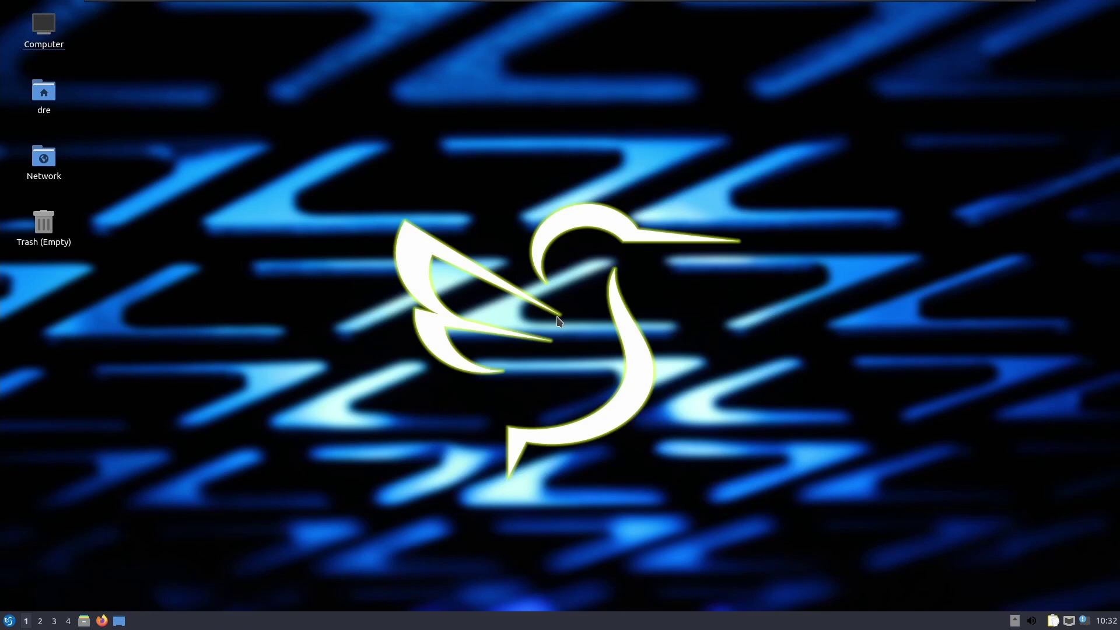